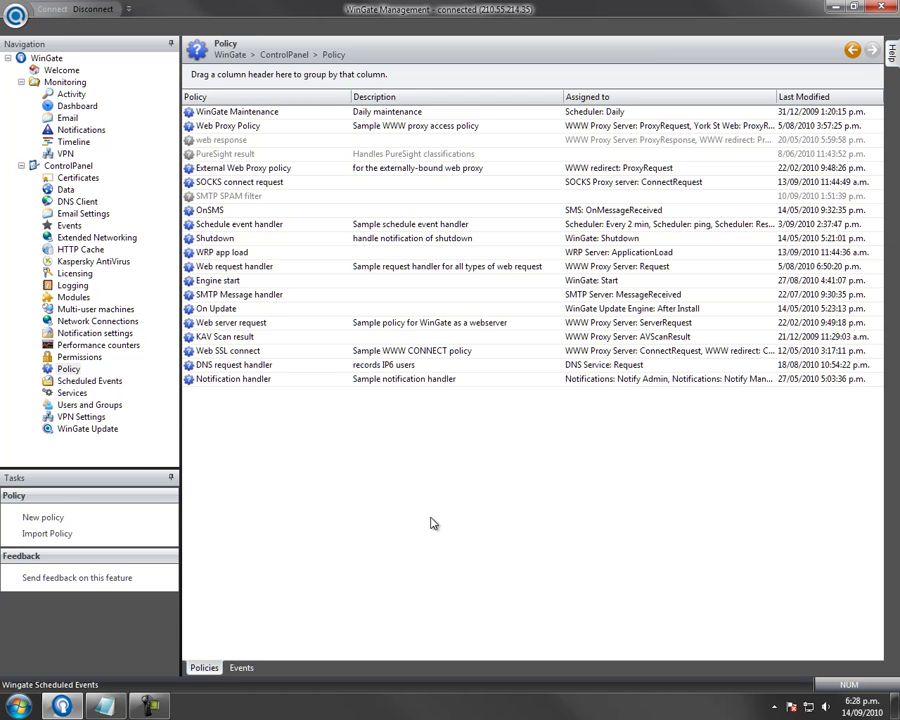
# Preview the SMTP Message handler flowchart, then switch the preview to SMTP SPAM filter.
pyautogui.click(267, 298)
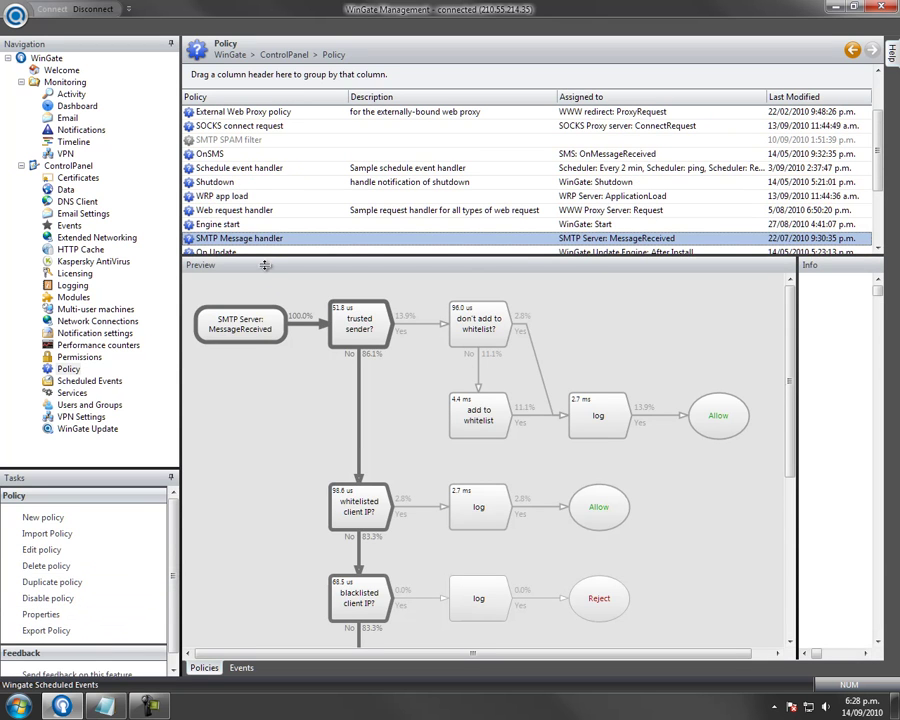
pyautogui.click(253, 146)
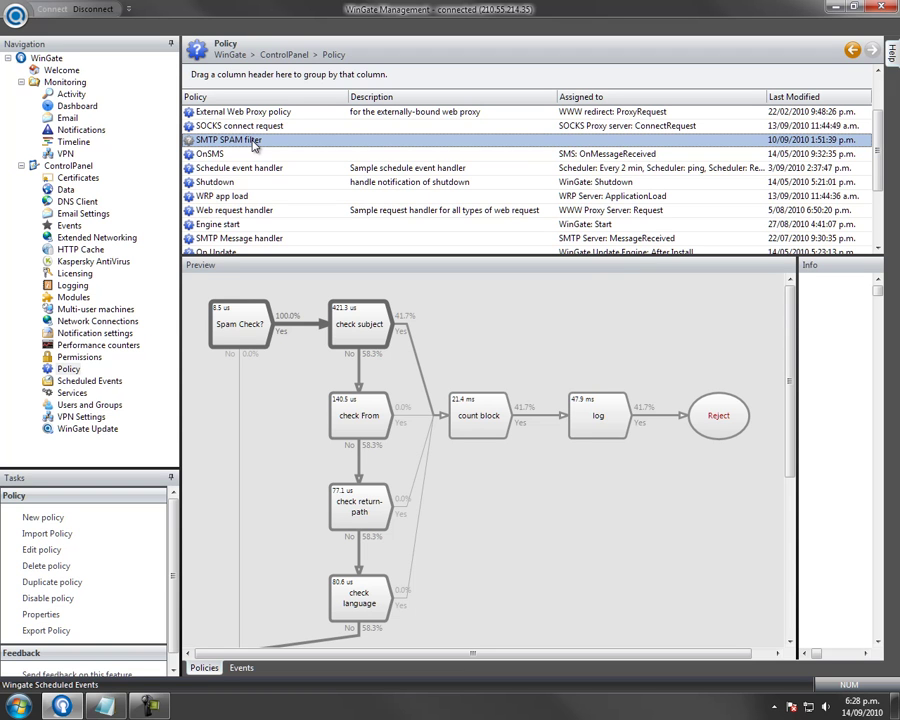
# Open SMTP Message handler in a maximized editor and inspect its call SPAM filter node.
pyautogui.doubleClick(237, 241)
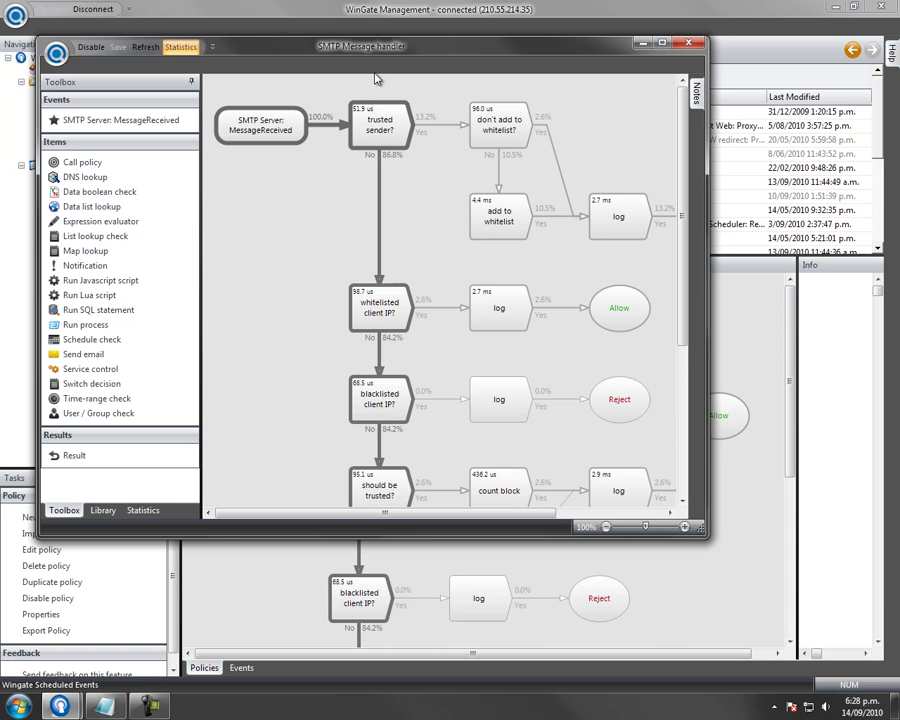
pyautogui.doubleClick(401, 45)
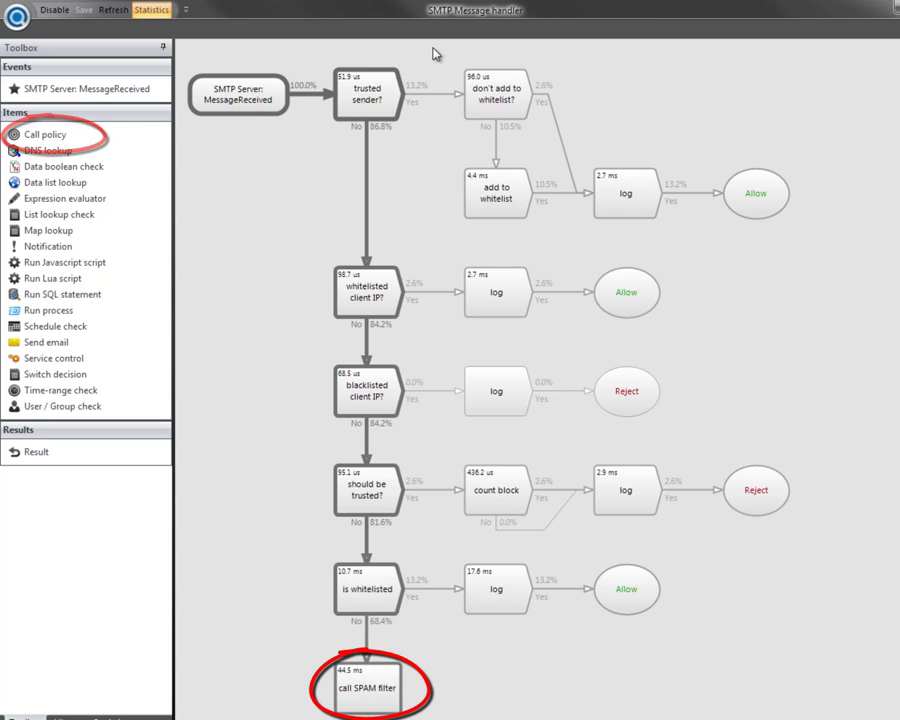
pyautogui.click(392, 682)
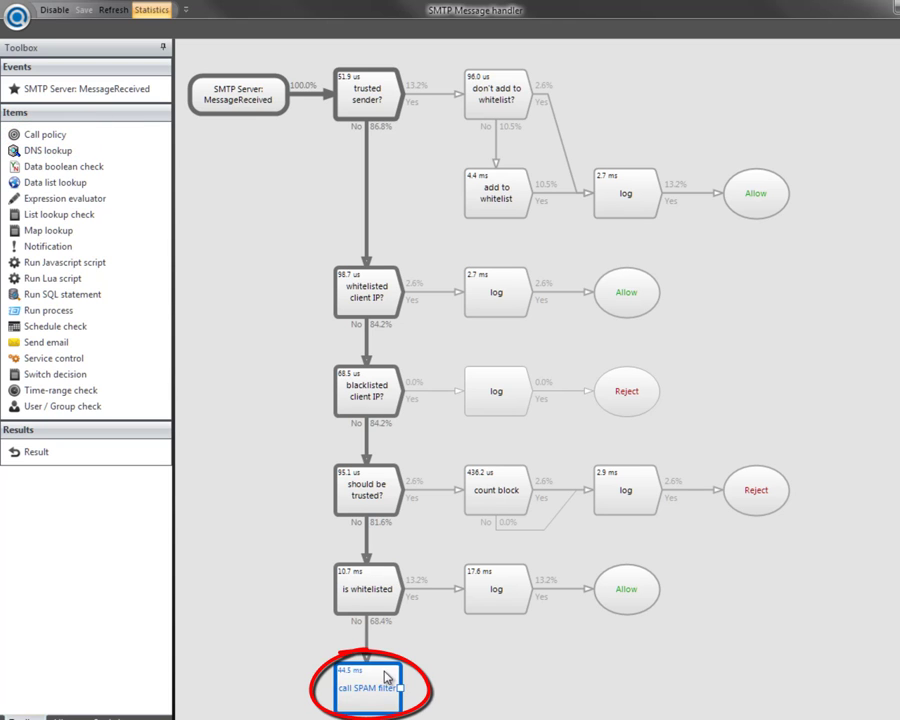
pyautogui.click(477, 675)
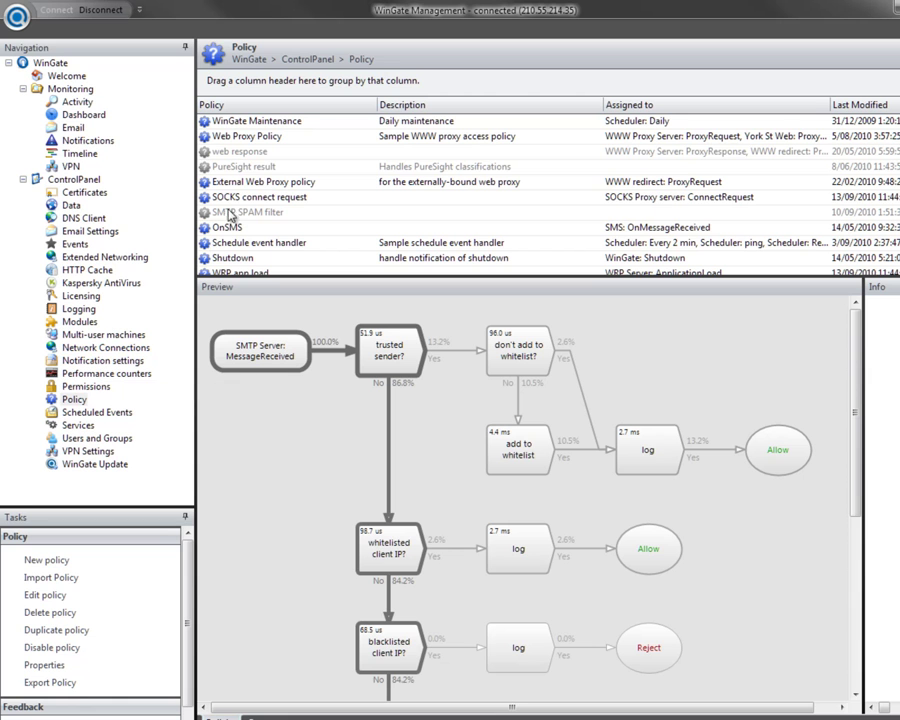
# Open SMTP SPAM filter in its own maximized editor, then return to the SMTP Message handler editor.
pyautogui.doubleClick(243, 212)
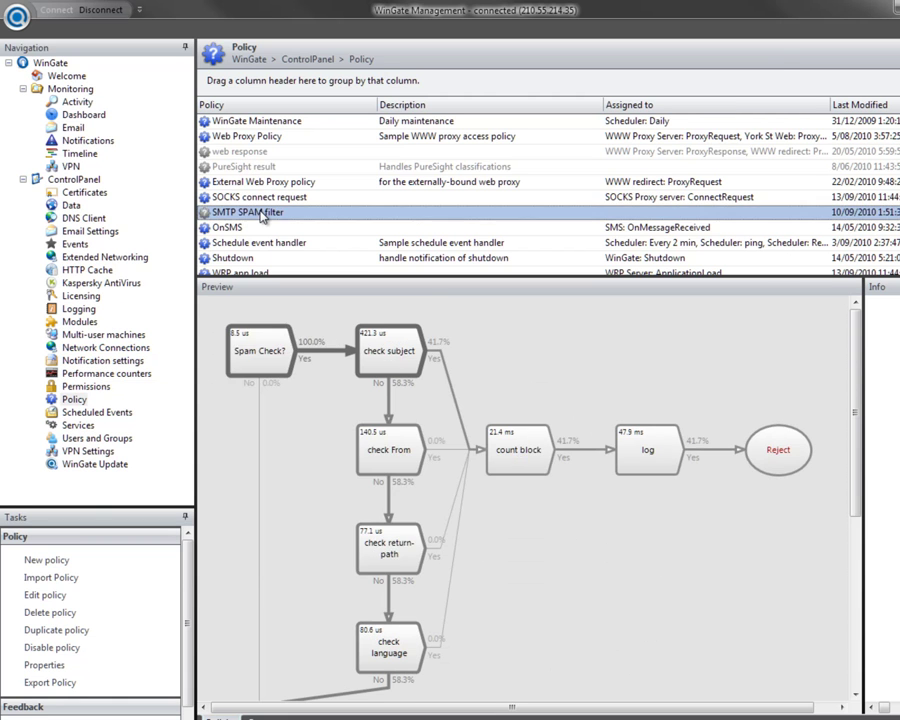
pyautogui.doubleClick(476, 70)
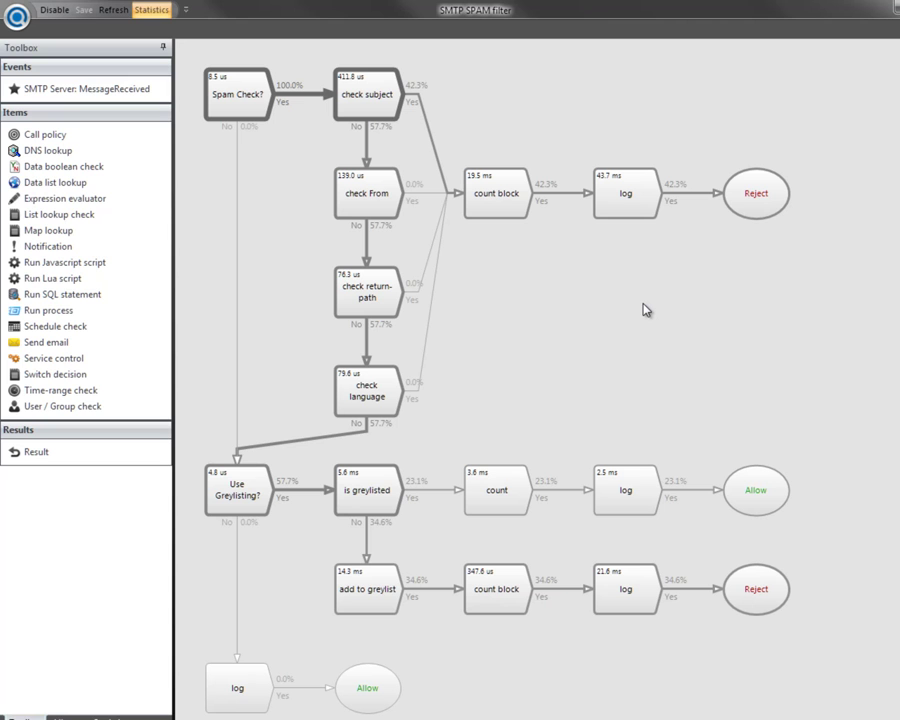
pyautogui.moveTo(193, 704)
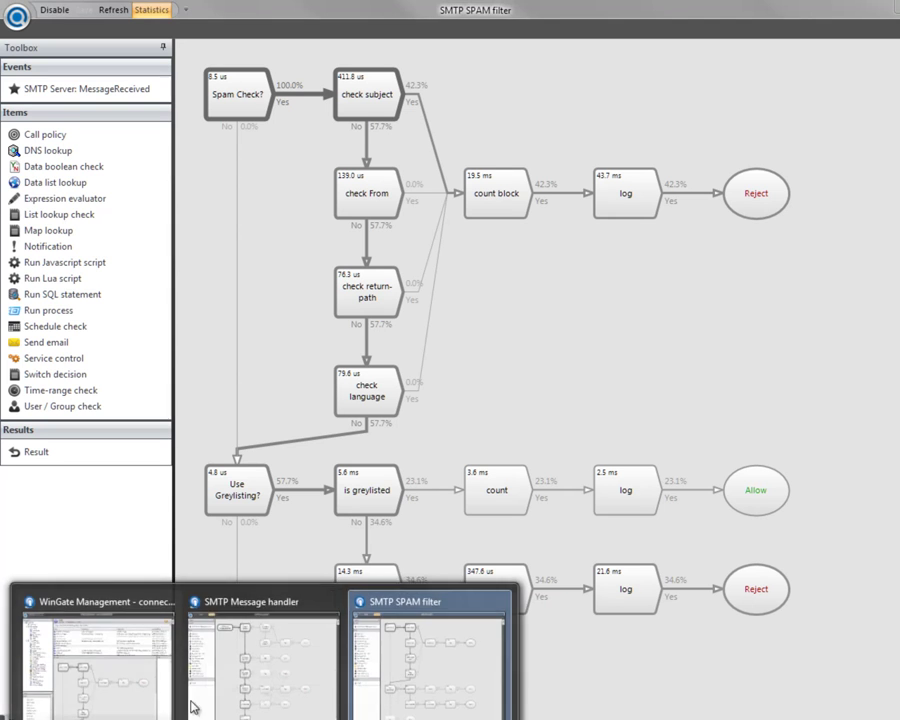
pyautogui.click(222, 697)
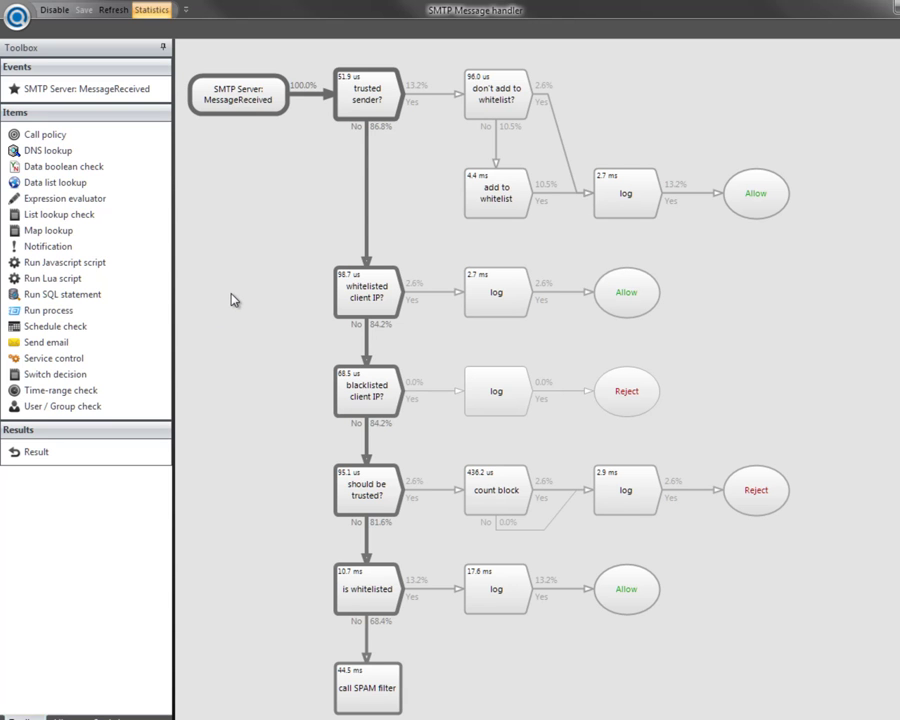
# Review the Mail Server's Trust Policy settings under Email Settings, then close the dialog.
pyautogui.moveTo(100, 712)
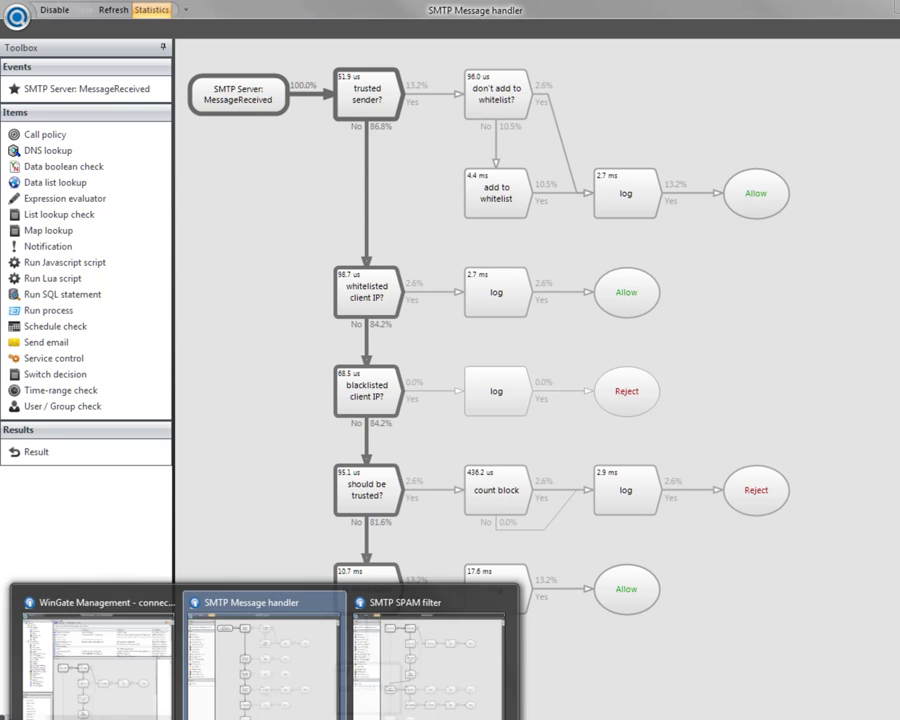
pyautogui.click(82, 673)
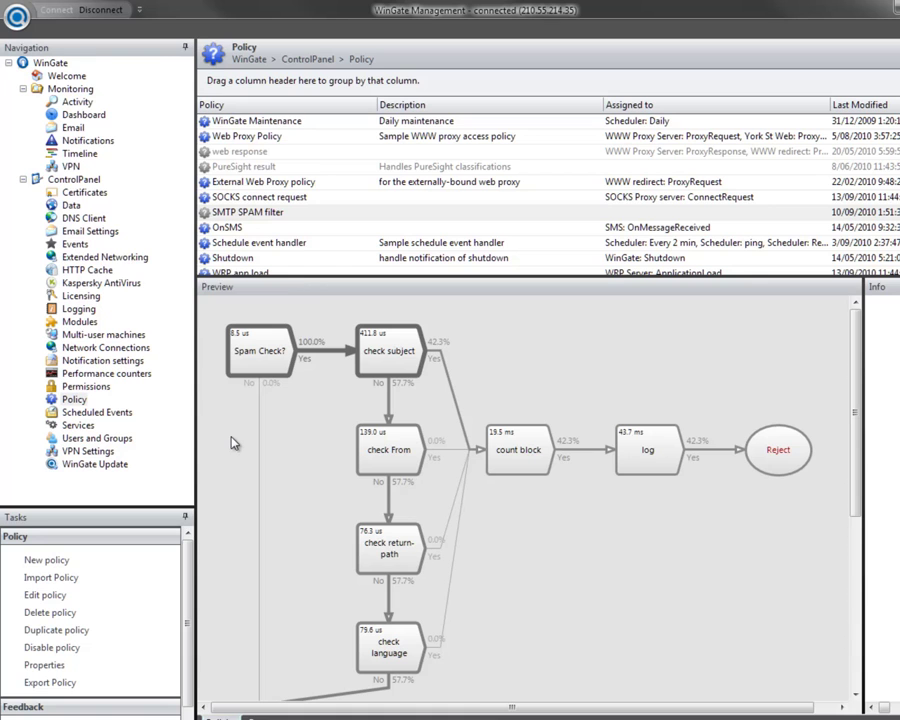
pyautogui.click(68, 233)
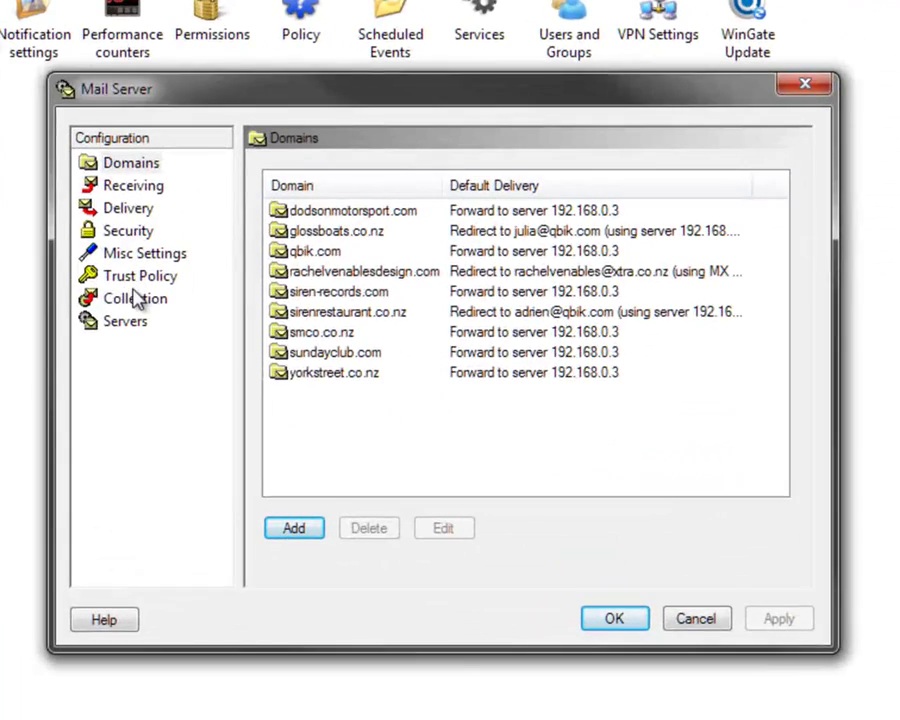
pyautogui.click(297, 320)
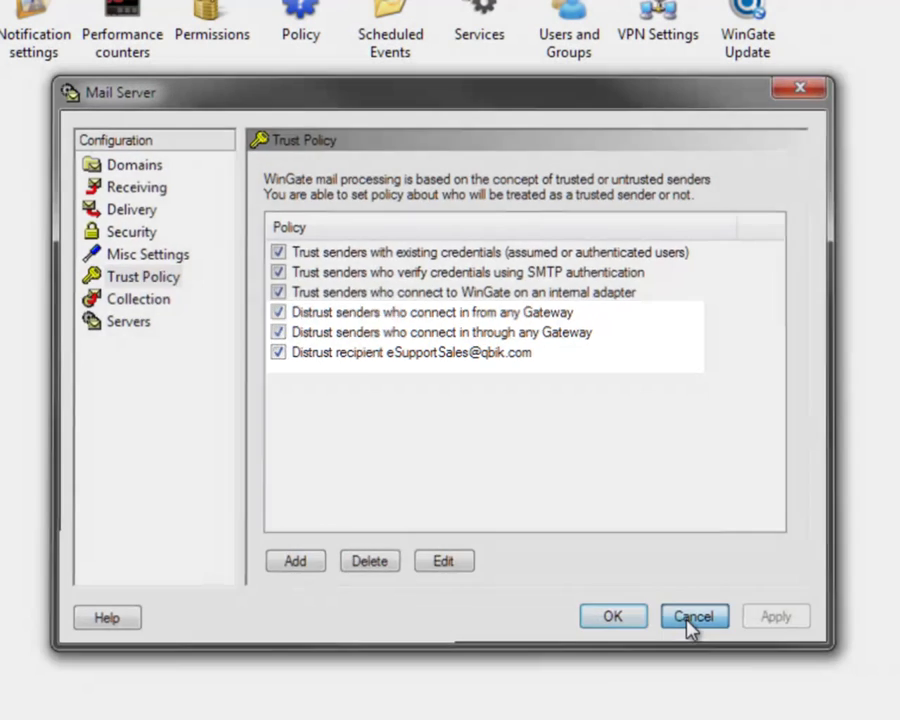
pyautogui.click(693, 617)
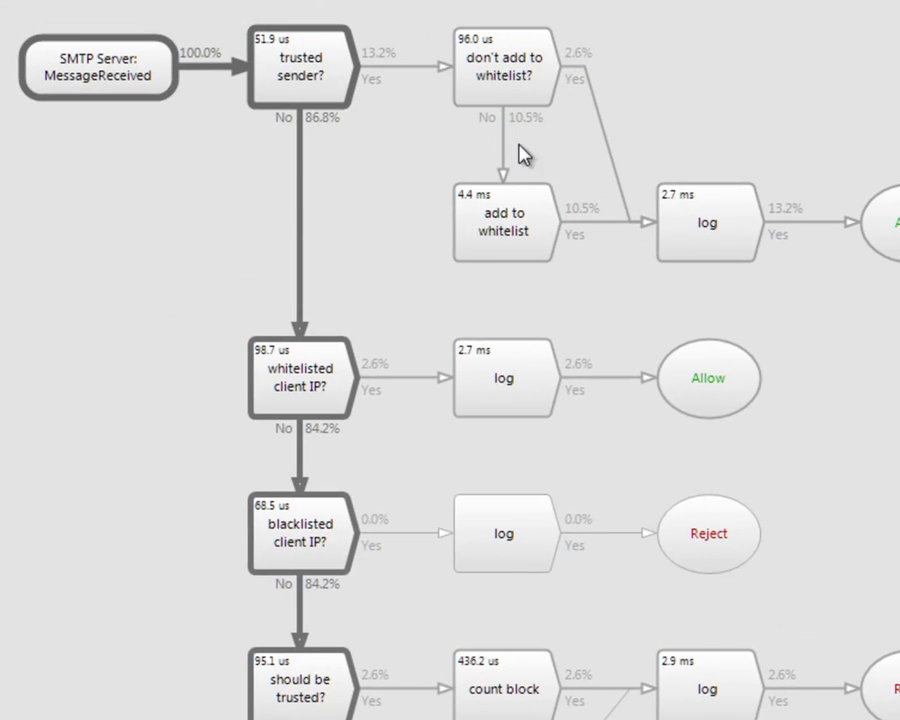
pyautogui.doubleClick(527, 213)
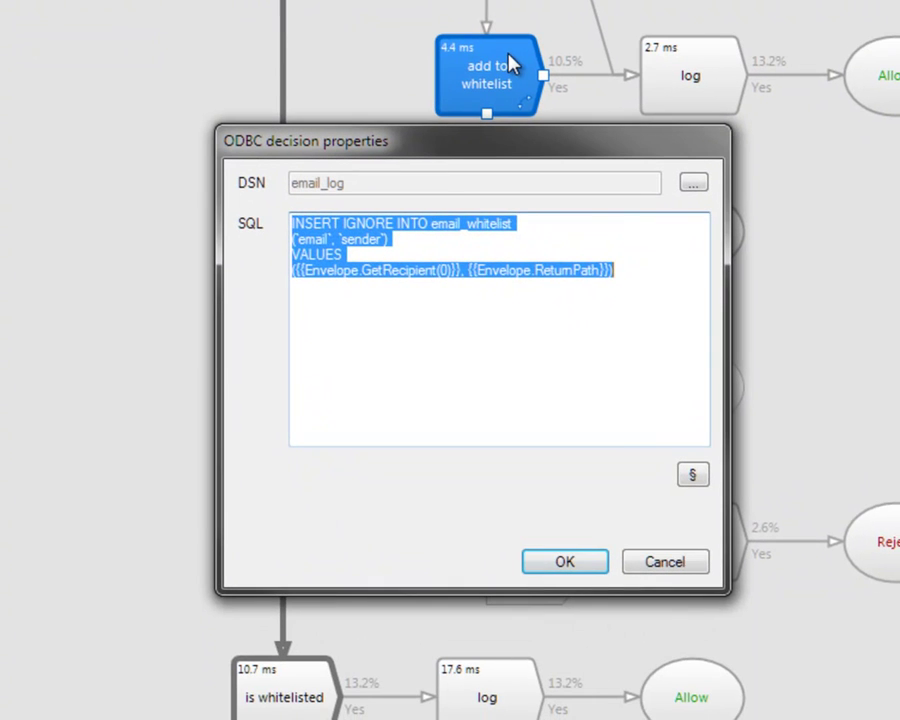
pyautogui.click(508, 317)
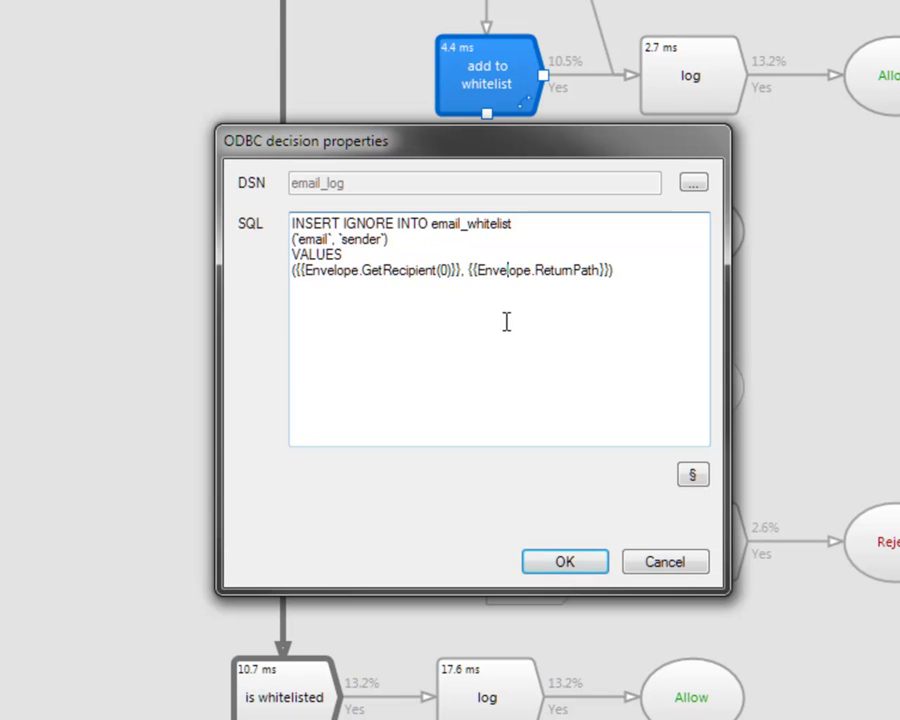
pyautogui.click(655, 566)
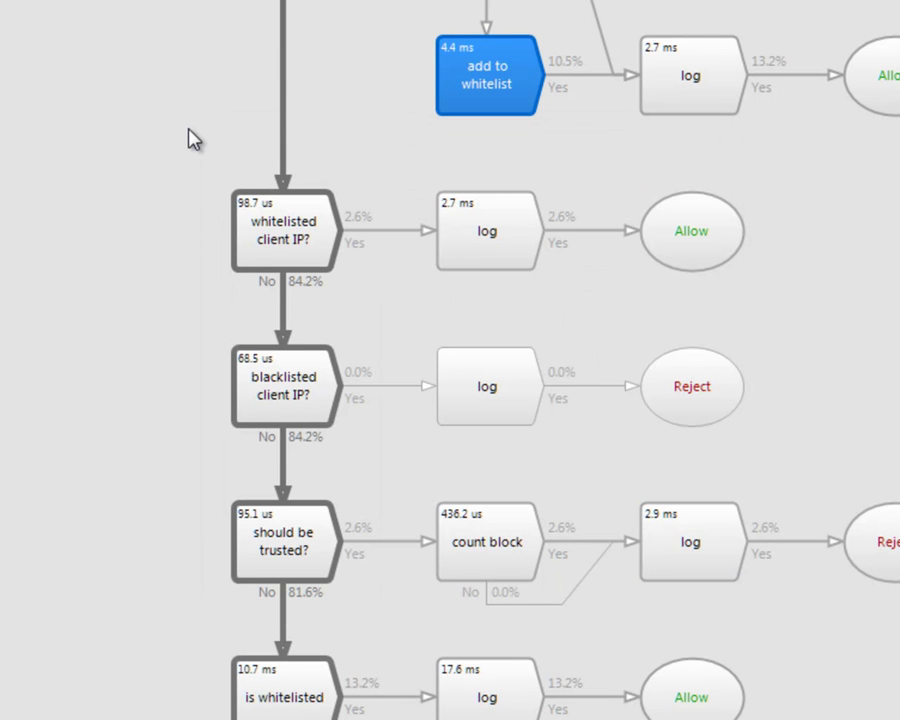
pyautogui.click(245, 177)
pyautogui.click(291, 207)
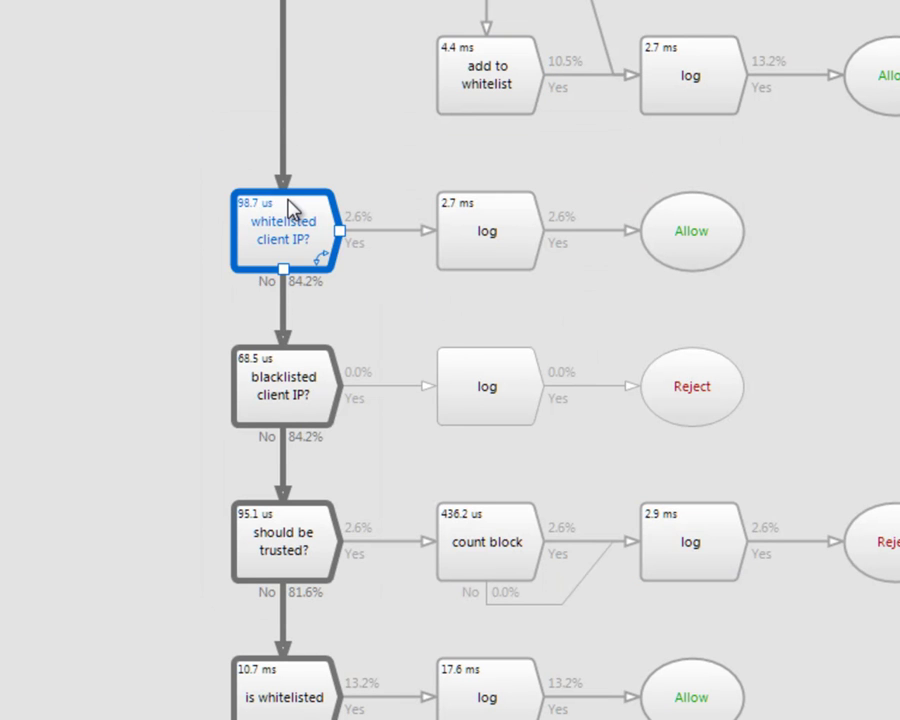
pyautogui.doubleClick(291, 207)
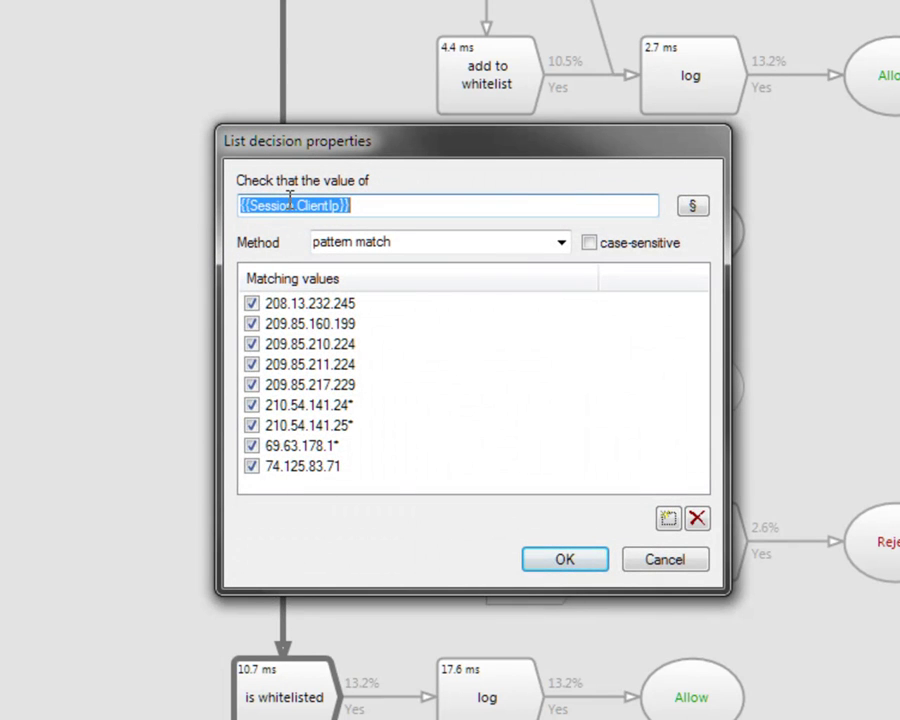
pyautogui.click(665, 566)
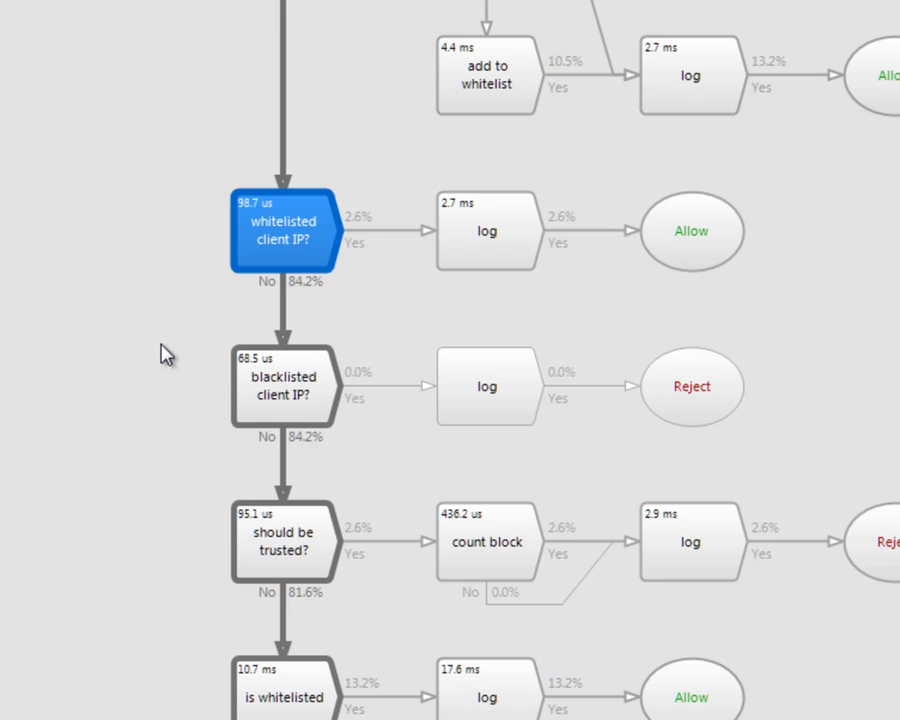
pyautogui.click(163, 354)
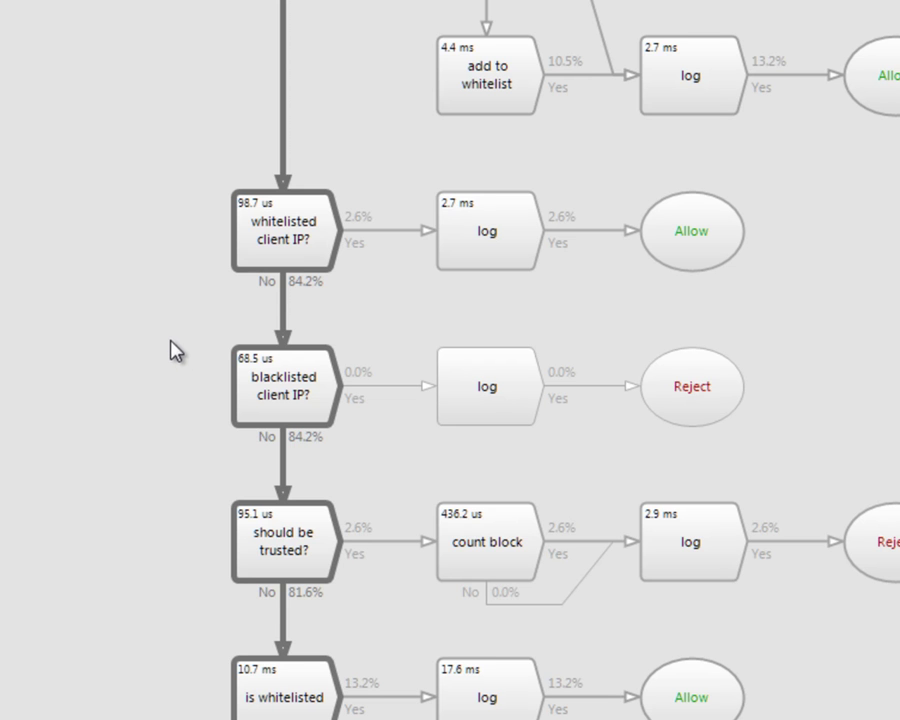
pyautogui.click(240, 512)
pyautogui.doubleClick(300, 527)
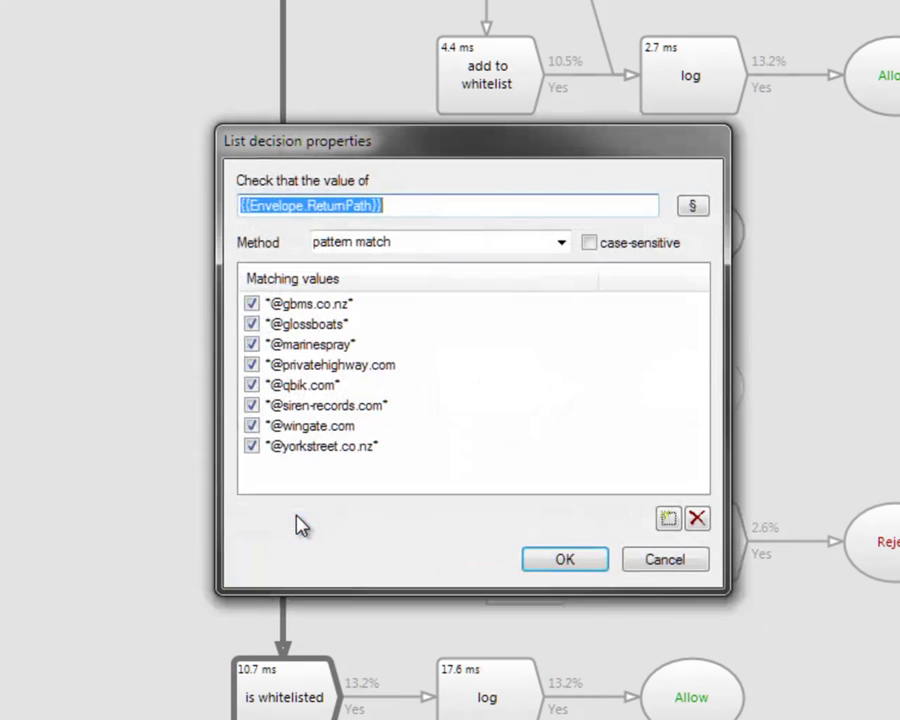
pyautogui.click(652, 560)
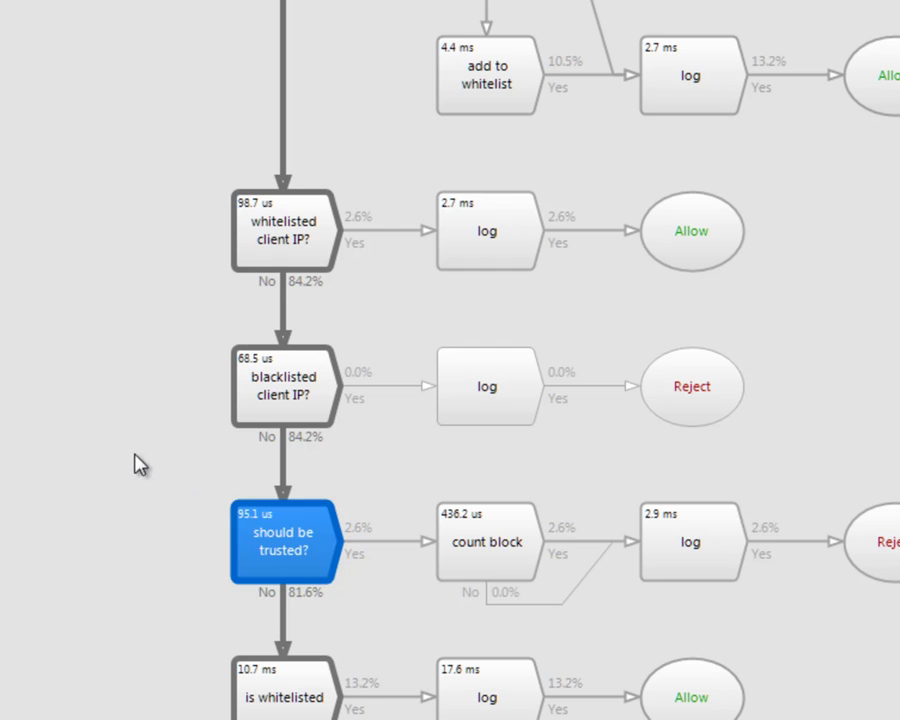
pyautogui.click(145, 458)
pyautogui.doubleClick(281, 679)
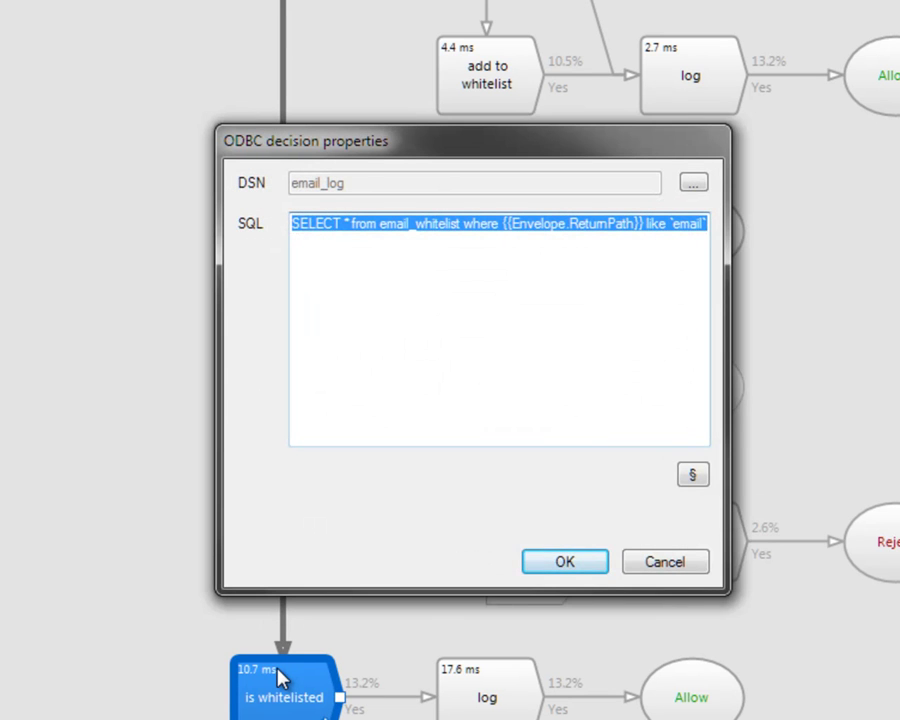
pyautogui.click(657, 563)
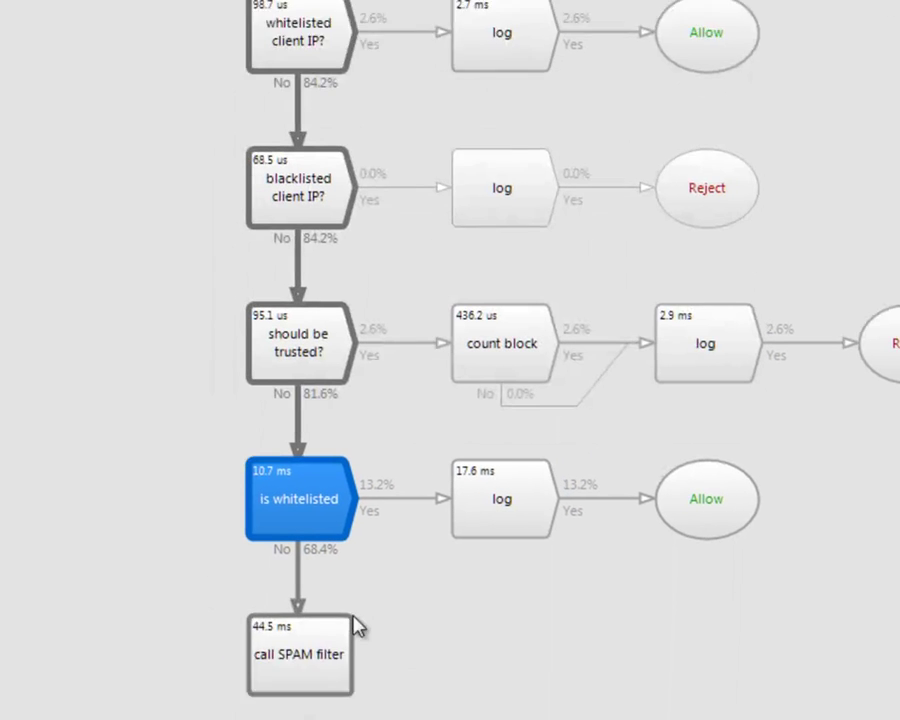
pyautogui.click(326, 630)
pyautogui.click(334, 558)
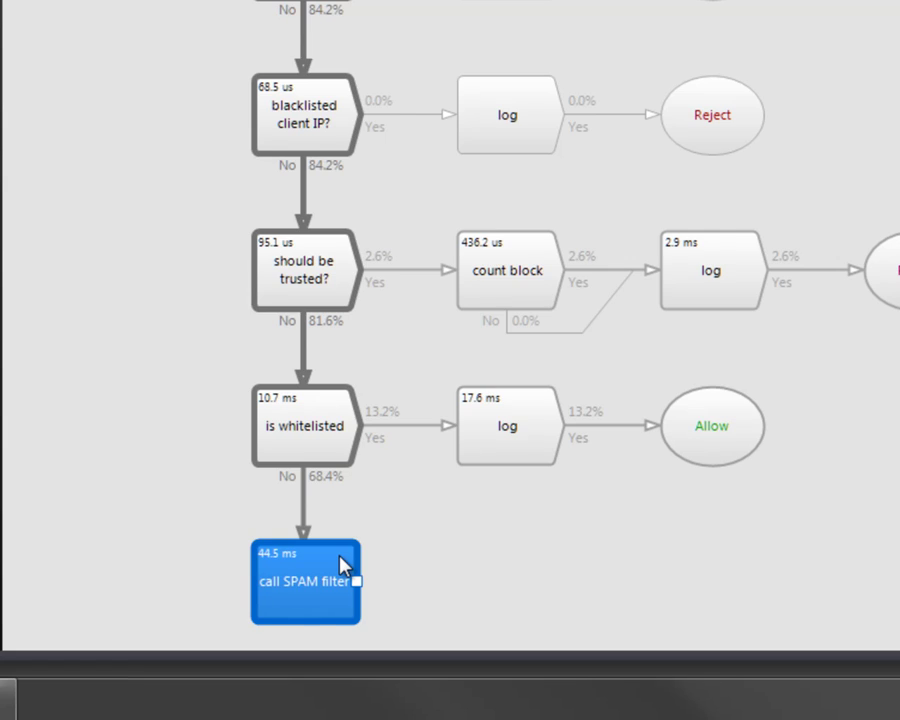
pyautogui.doubleClick(340, 570)
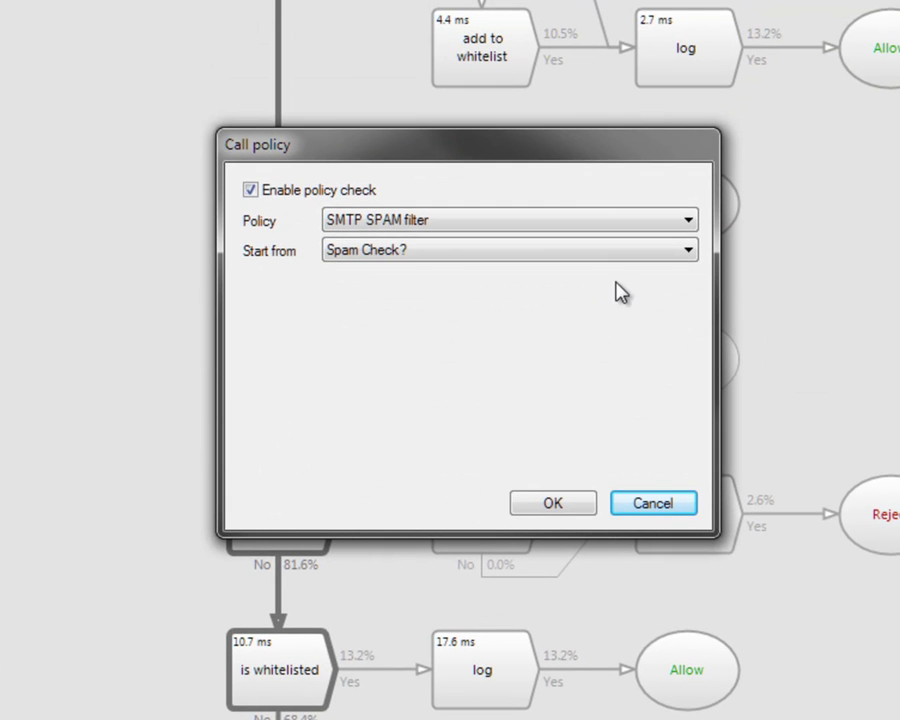
pyautogui.click(689, 251)
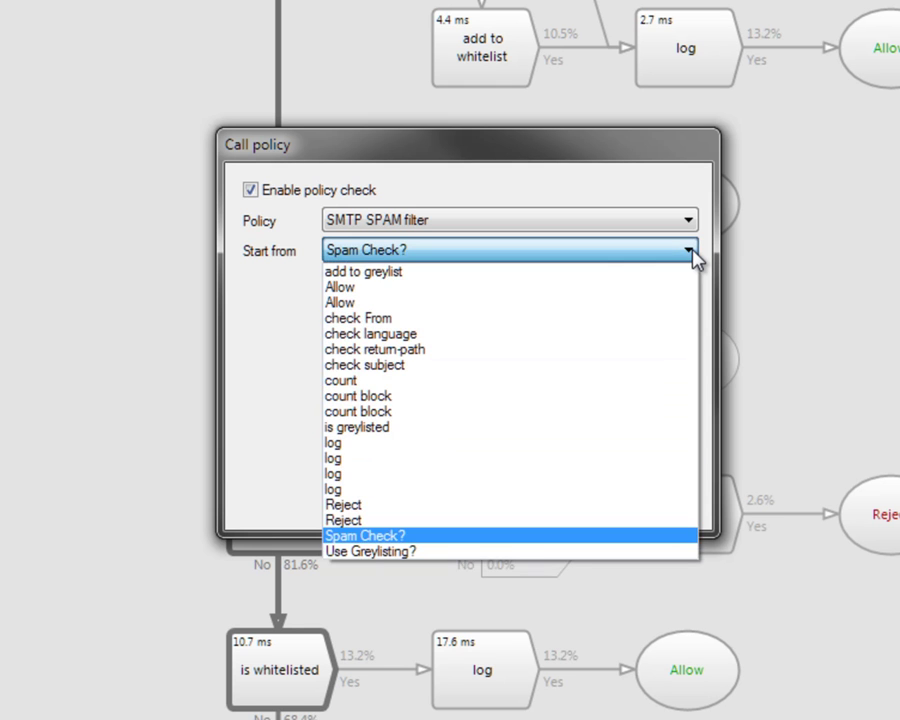
pyautogui.click(695, 258)
pyautogui.click(649, 502)
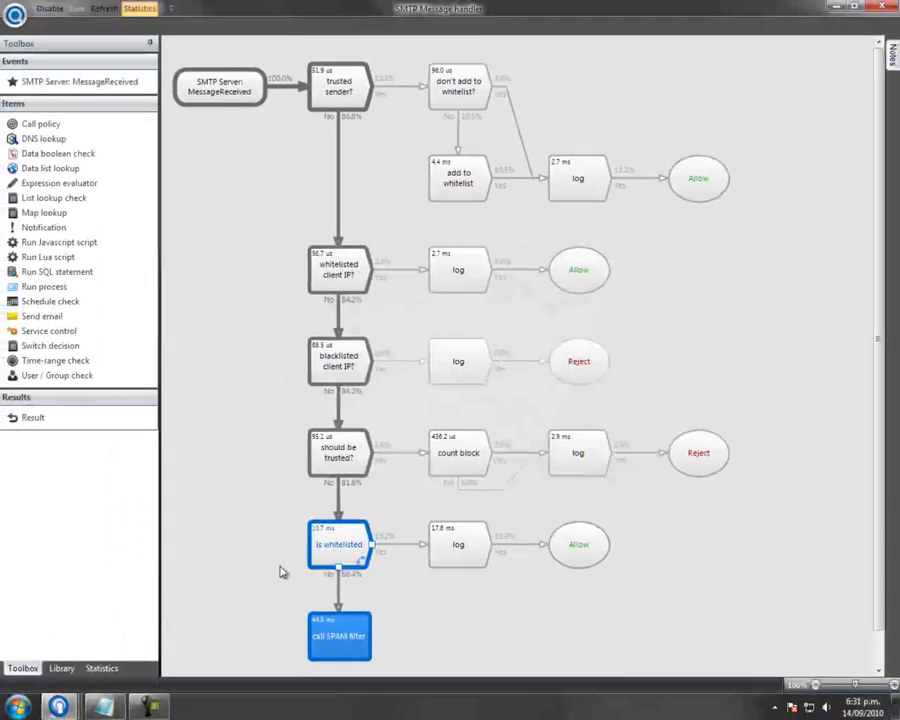
# Select the Spam Check? step in the SMTP SPAM filter flowchart.
pyautogui.moveTo(150, 706)
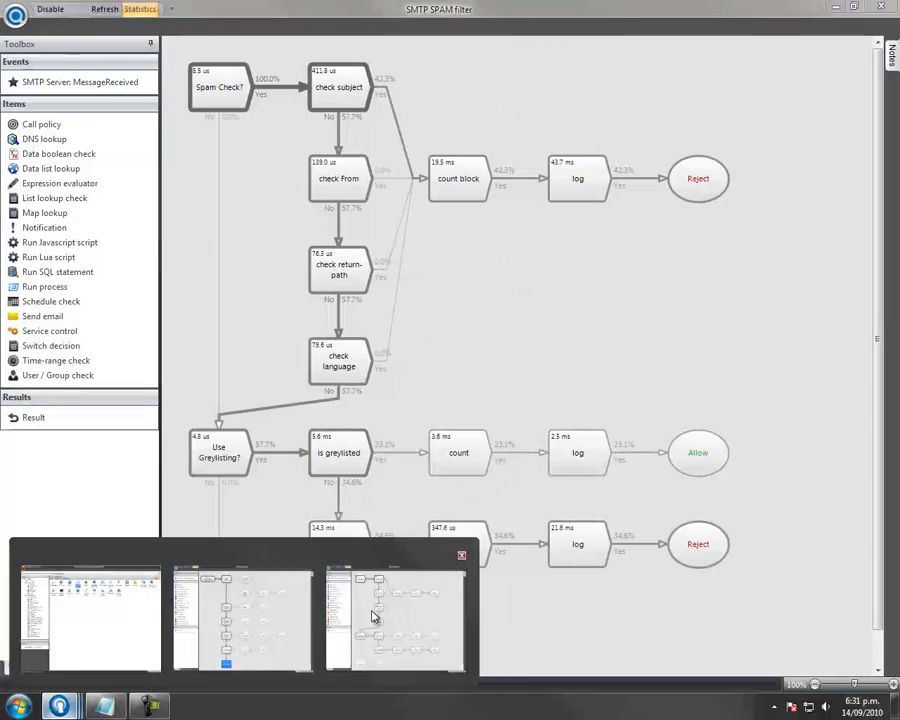
pyautogui.click(372, 616)
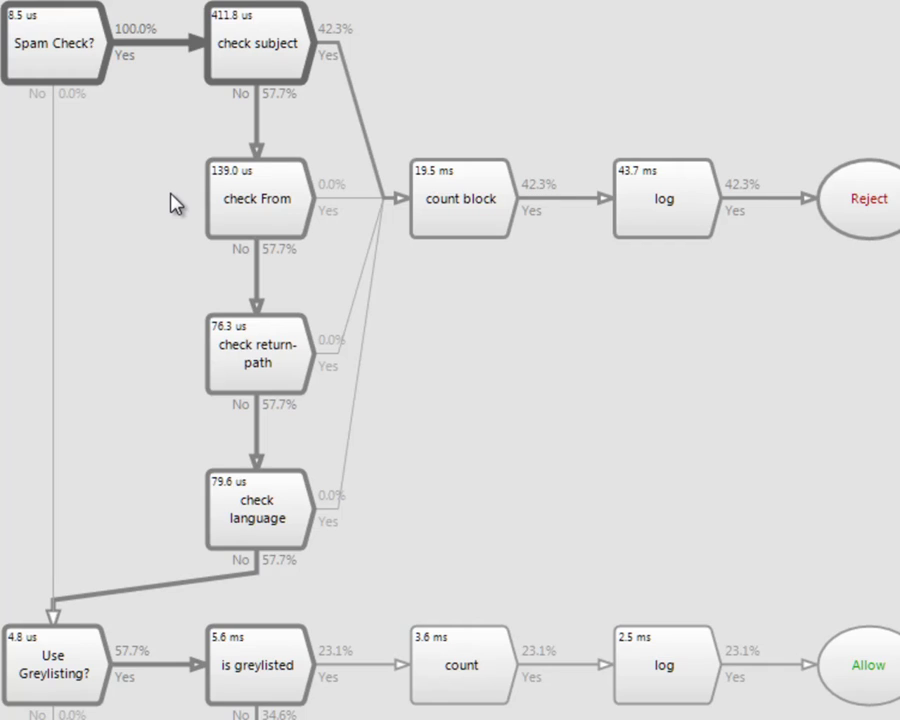
pyautogui.click(78, 50)
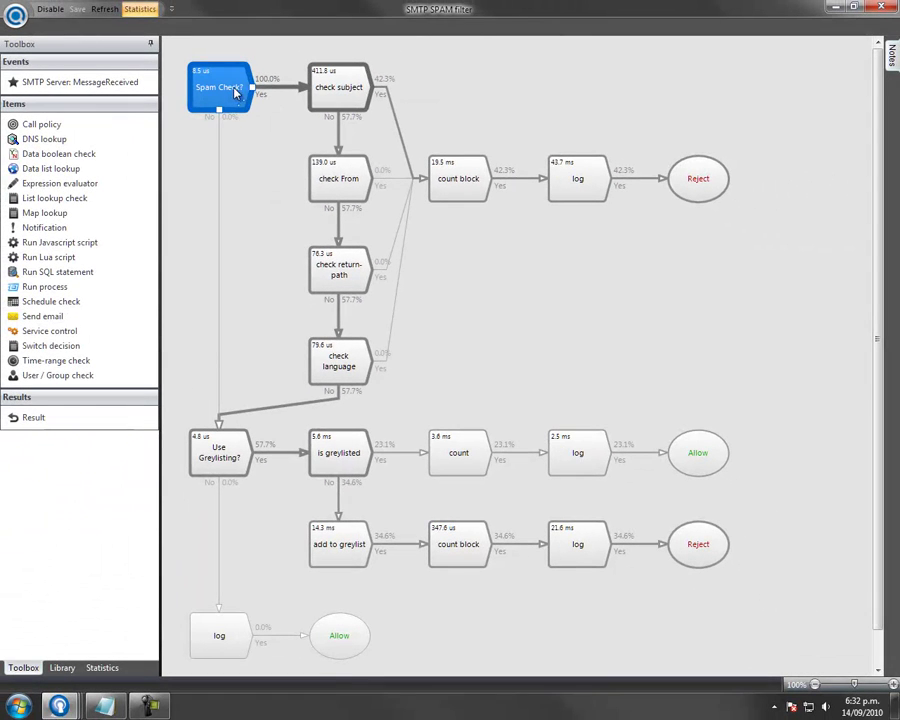
# Compare the Dashboard's USE ANTISPAM and USE GREYLISTING switches, then return to the SPAM filter flowchart.
pyautogui.moveTo(60, 706)
pyautogui.click(60, 636)
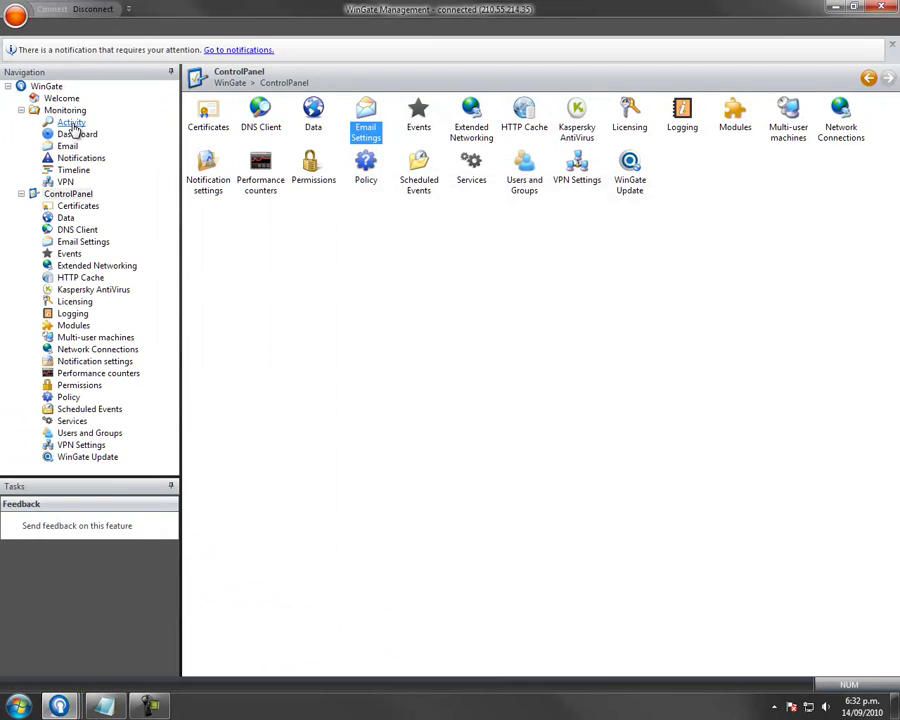
pyautogui.click(72, 136)
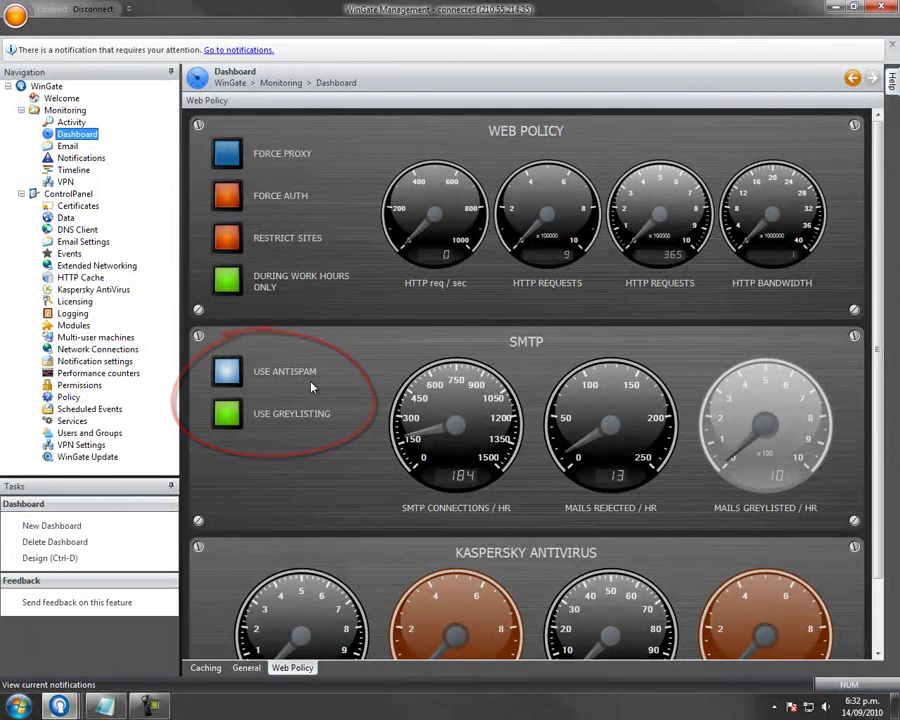
pyautogui.moveTo(60, 706)
pyautogui.click(370, 612)
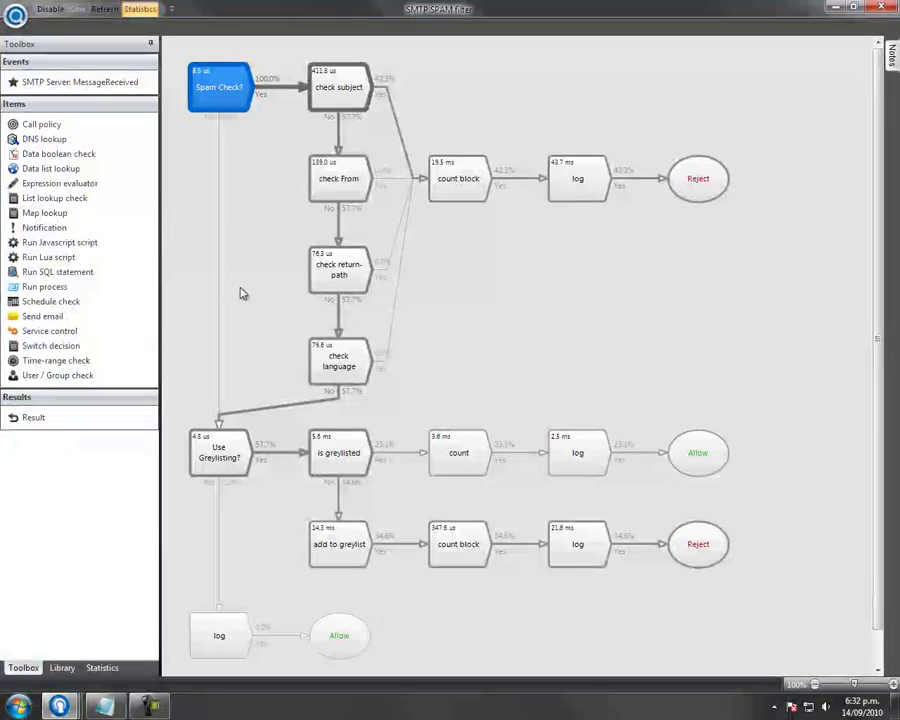
pyautogui.click(259, 157)
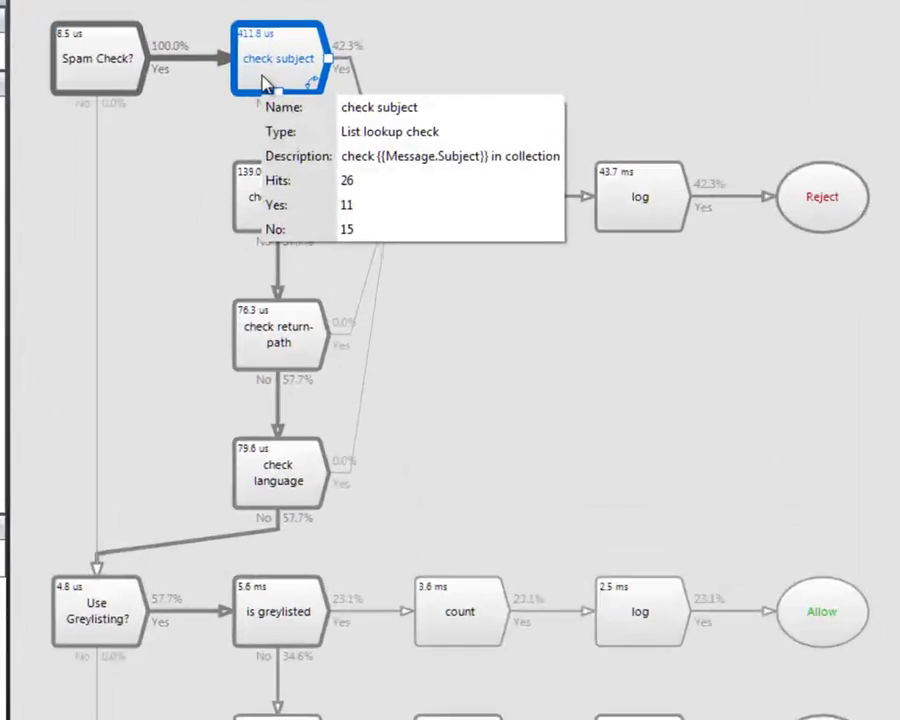
pyautogui.doubleClick(325, 95)
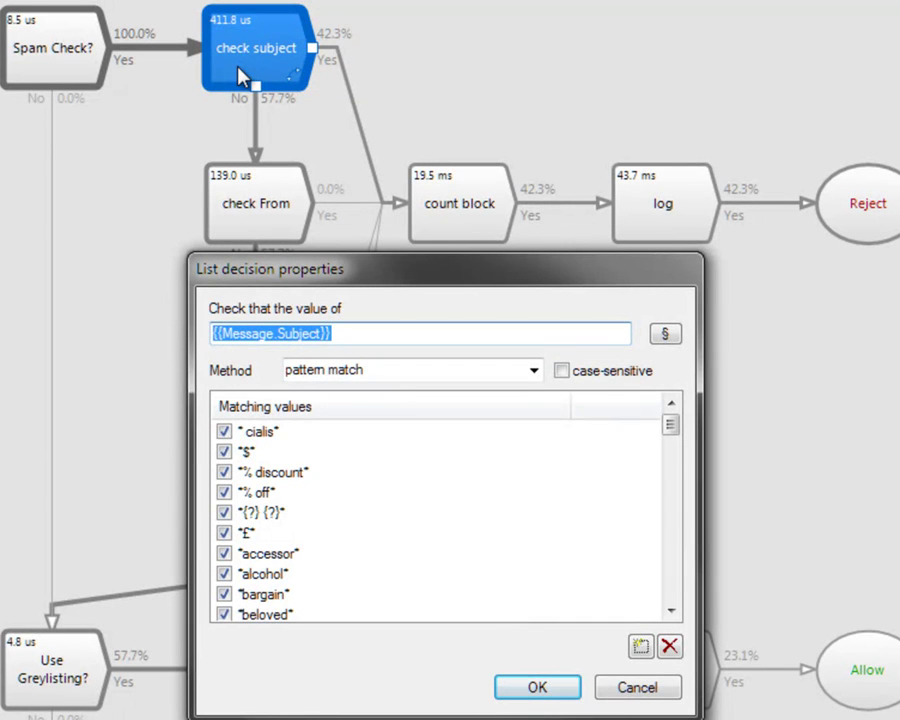
pyautogui.click(643, 694)
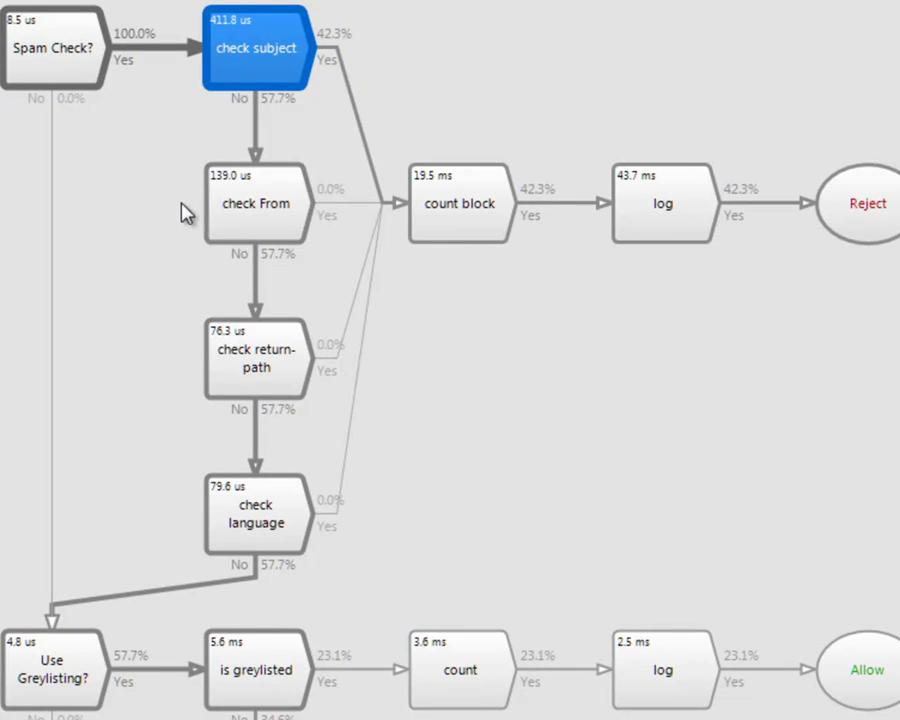
pyautogui.doubleClick(858, 237)
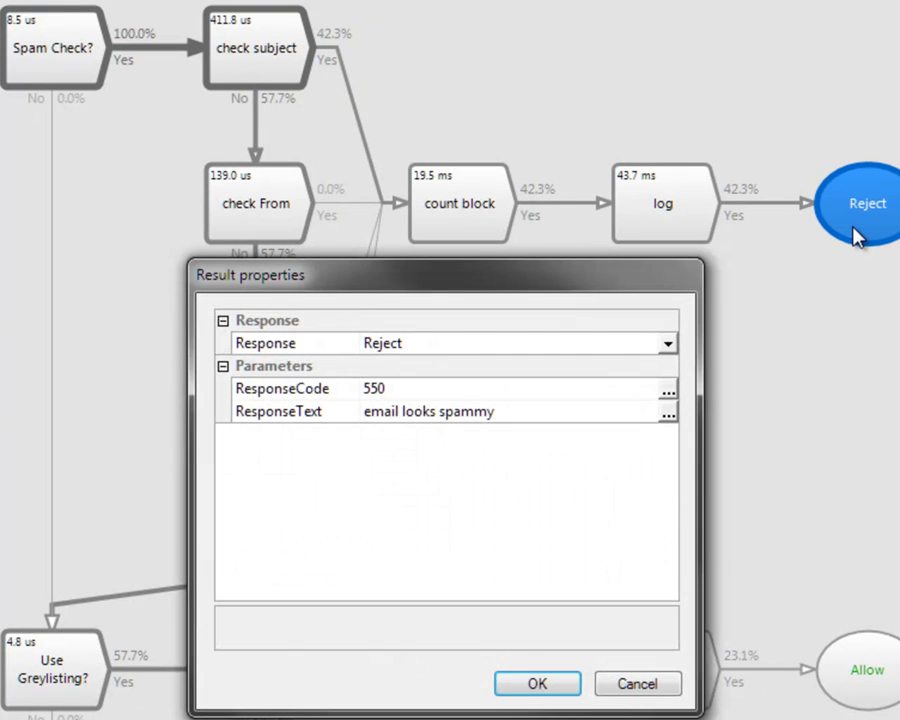
pyautogui.click(653, 689)
pyautogui.scroll(-5, 350, 486)
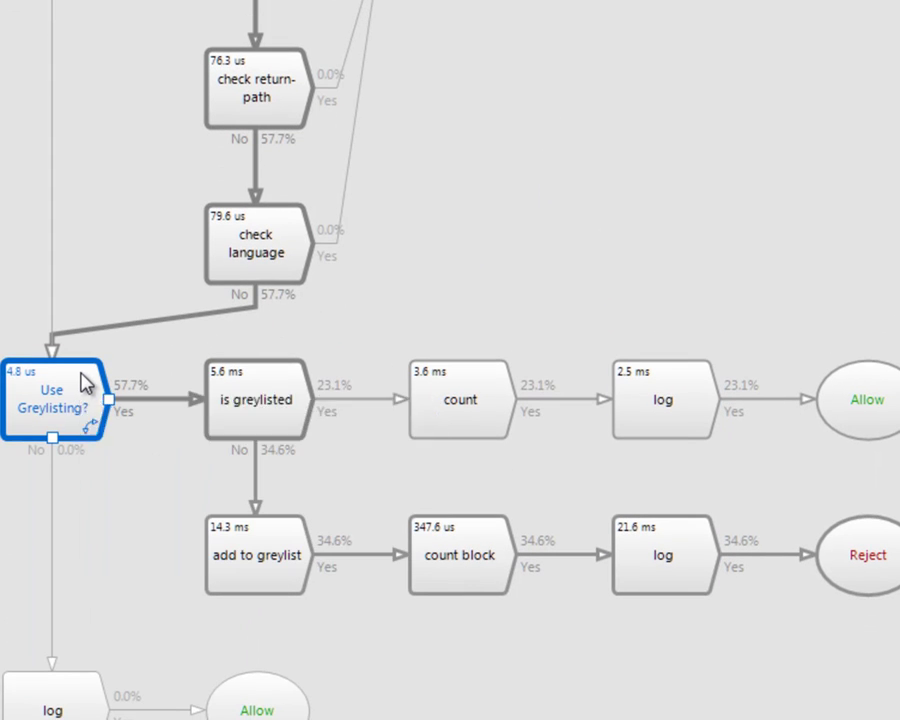
pyautogui.doubleClick(85, 380)
pyautogui.click(667, 75)
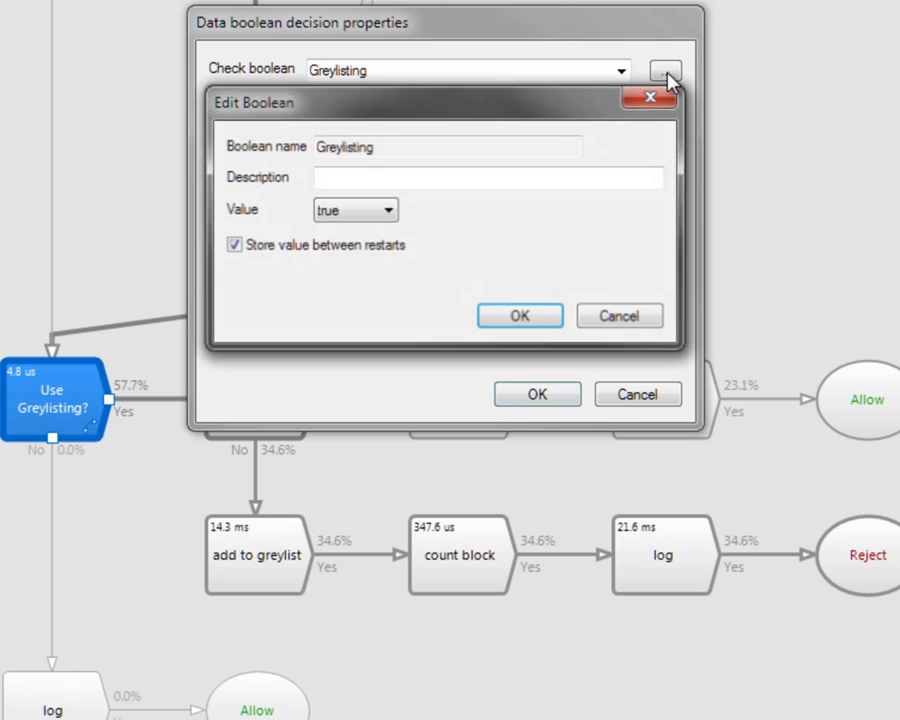
pyautogui.click(634, 318)
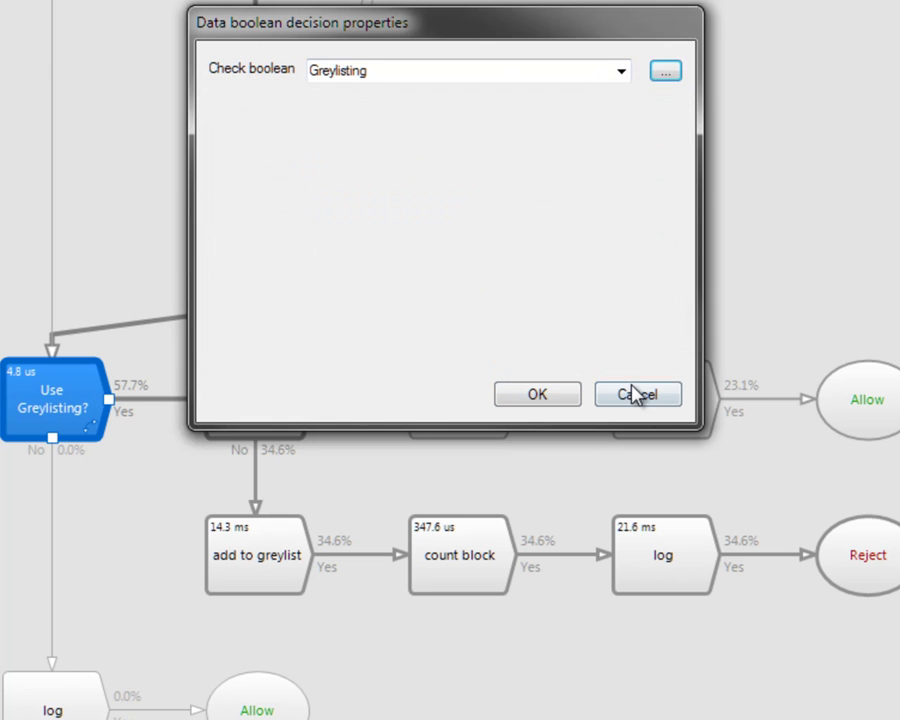
pyautogui.click(635, 394)
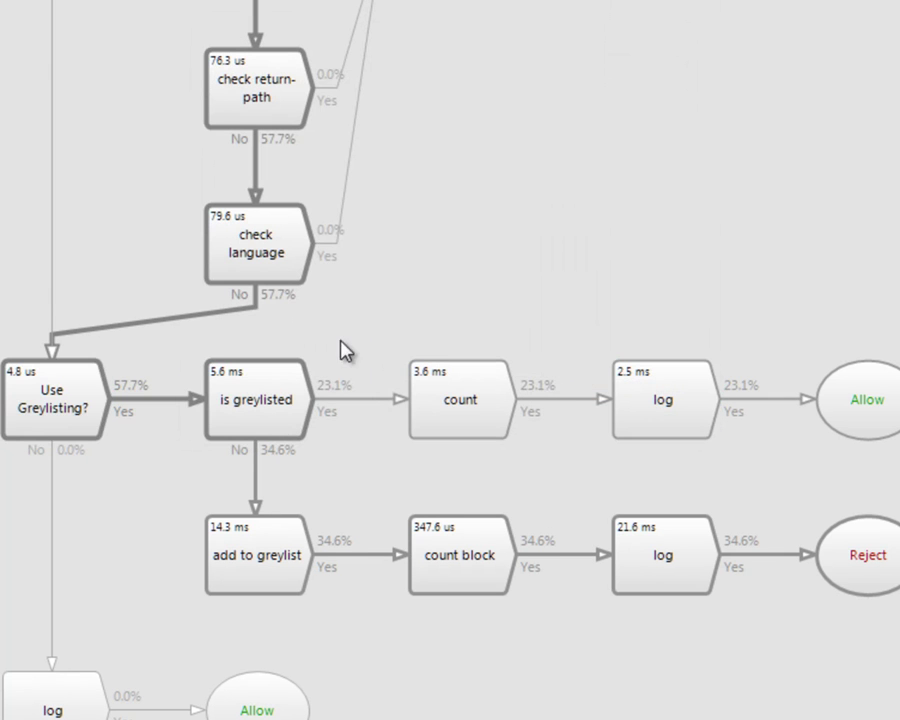
pyautogui.doubleClick(293, 381)
pyautogui.click(432, 277)
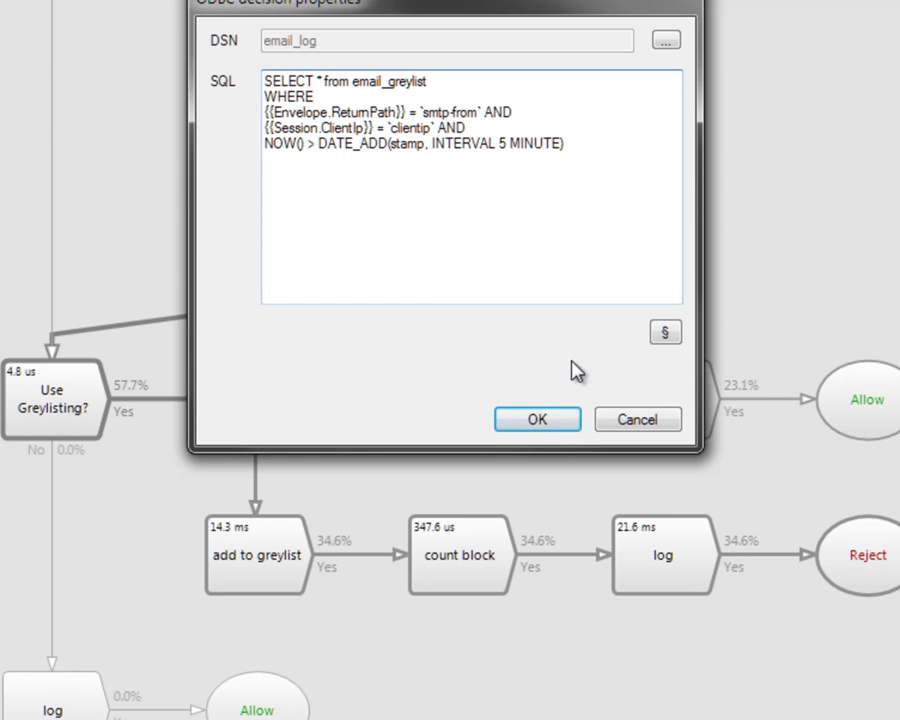
pyautogui.click(628, 418)
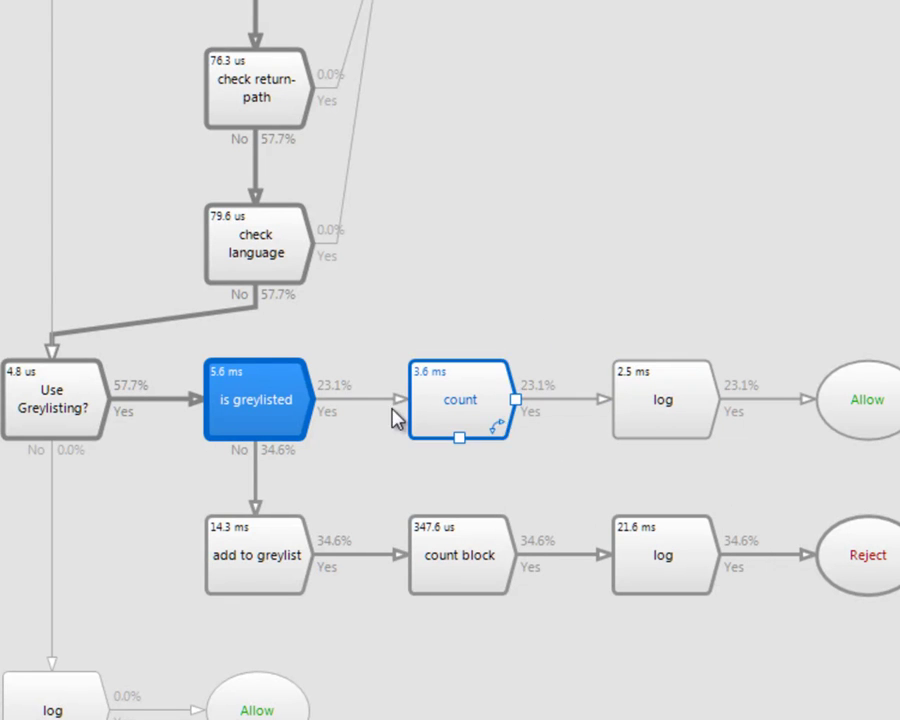
pyautogui.doubleClick(287, 537)
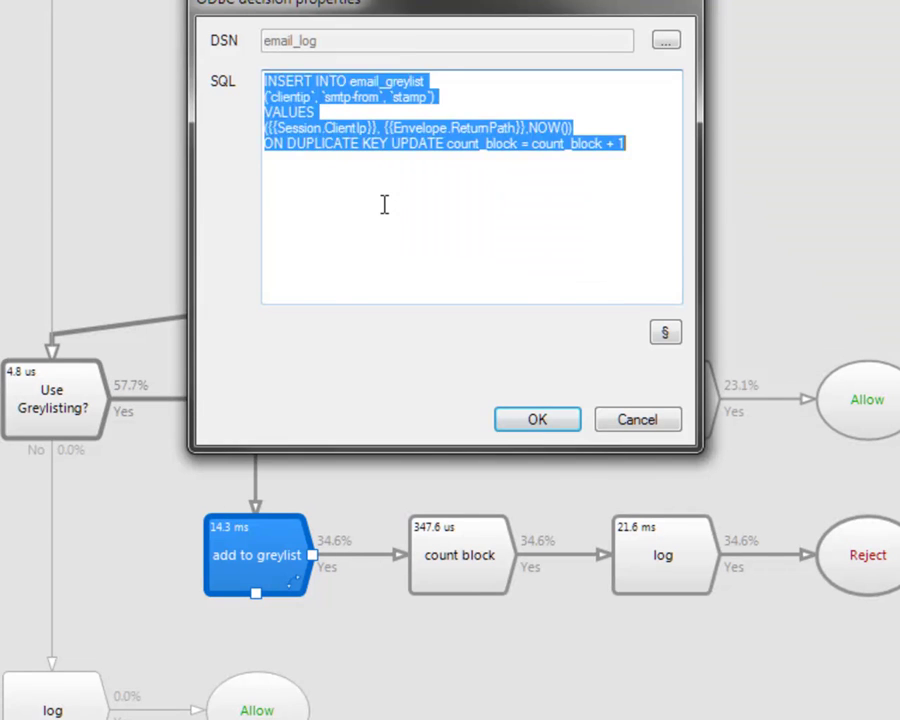
pyautogui.click(384, 204)
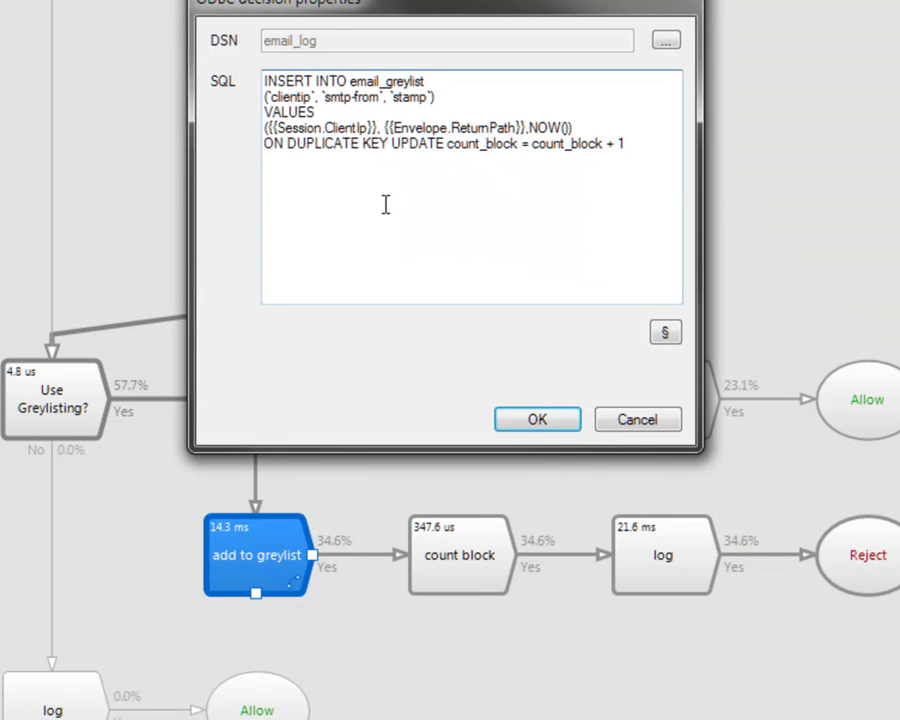
pyautogui.click(634, 423)
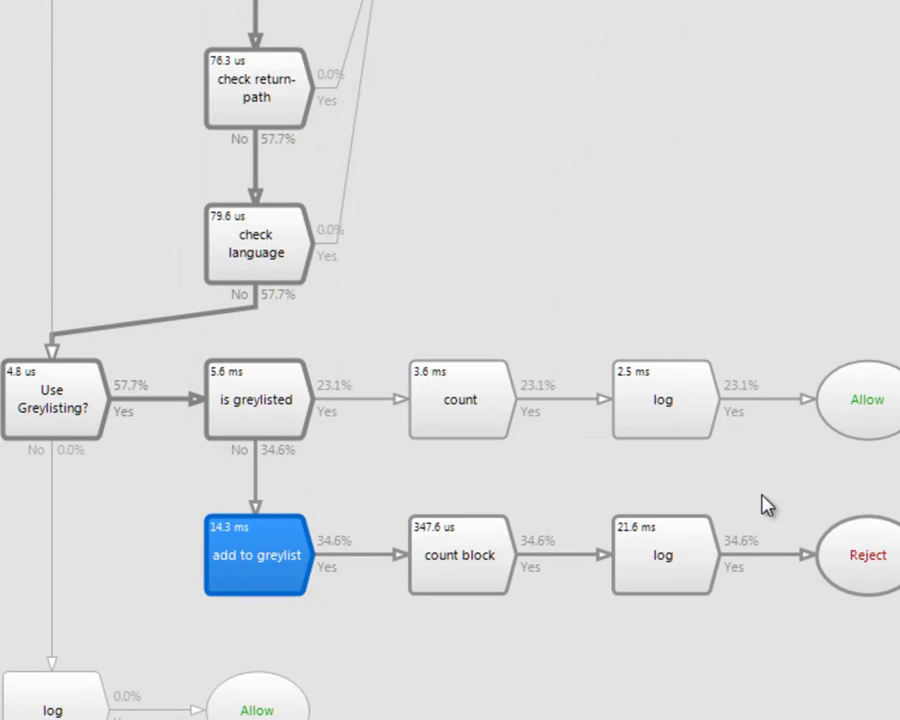
pyautogui.doubleClick(824, 540)
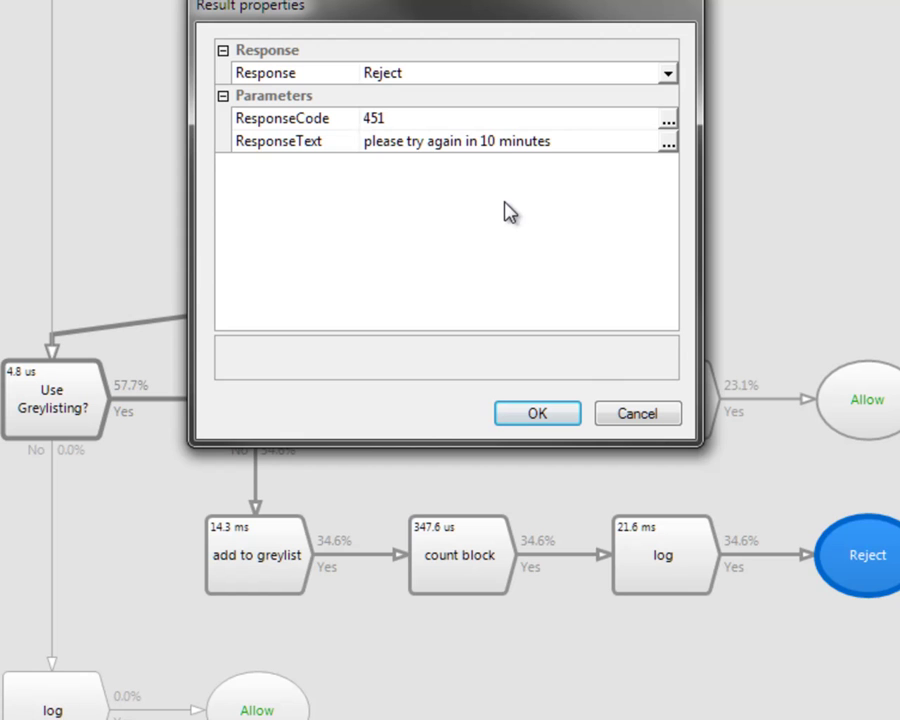
pyautogui.click(622, 418)
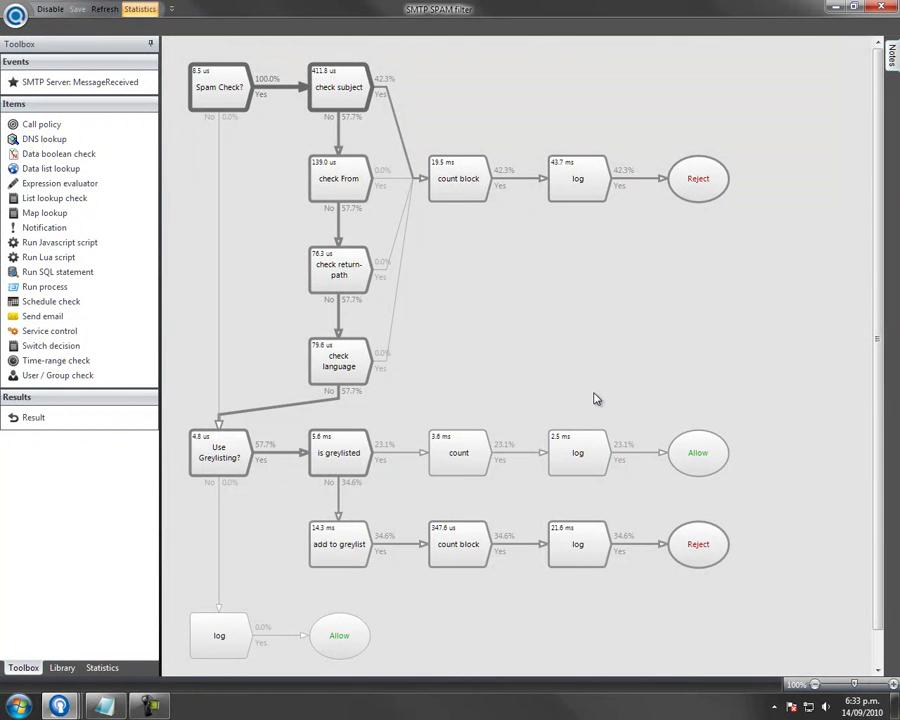
# Show SMTP SPAM filter statistics: 26 hits, 1.2 s total, 44.5 ms average.
pyautogui.click(102, 667)
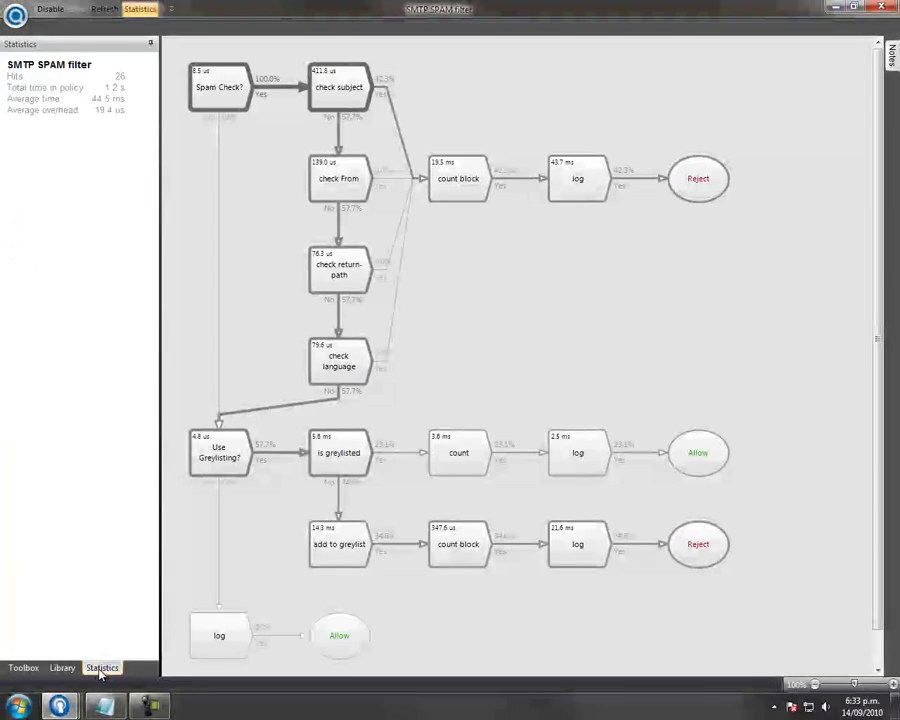